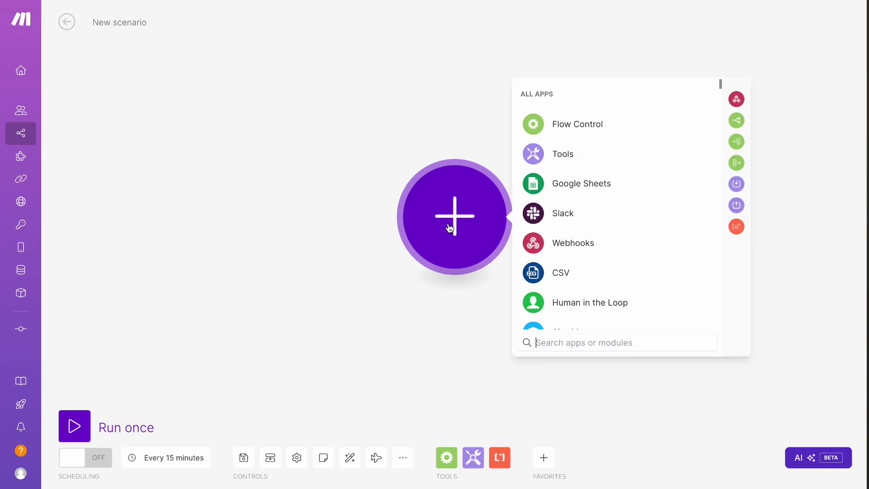
# - Add a Human in the Loop Create Review Request module to the new scenario
pyautogui.click(561, 302)
pyautogui.click(569, 297)
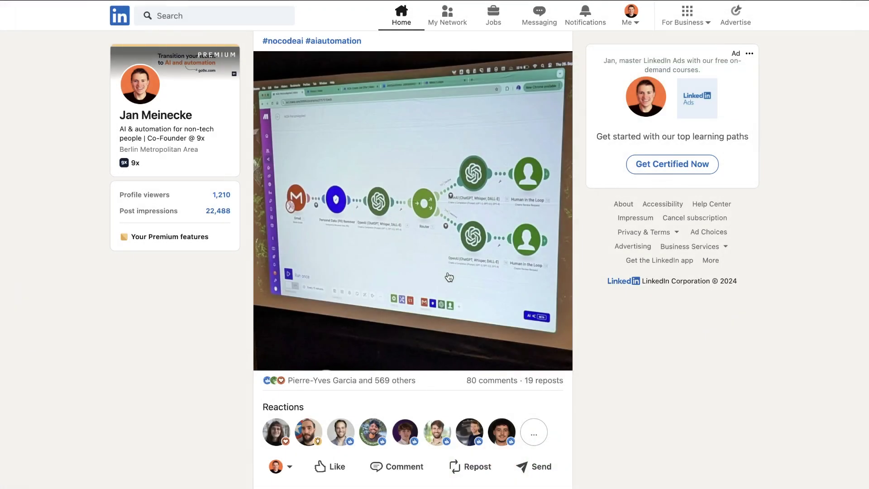
# - Scroll down the LinkedIn AI automation post to read its reactions and comments
pyautogui.scroll(-5, 448, 277)
pyautogui.scroll(-10, 448, 277)
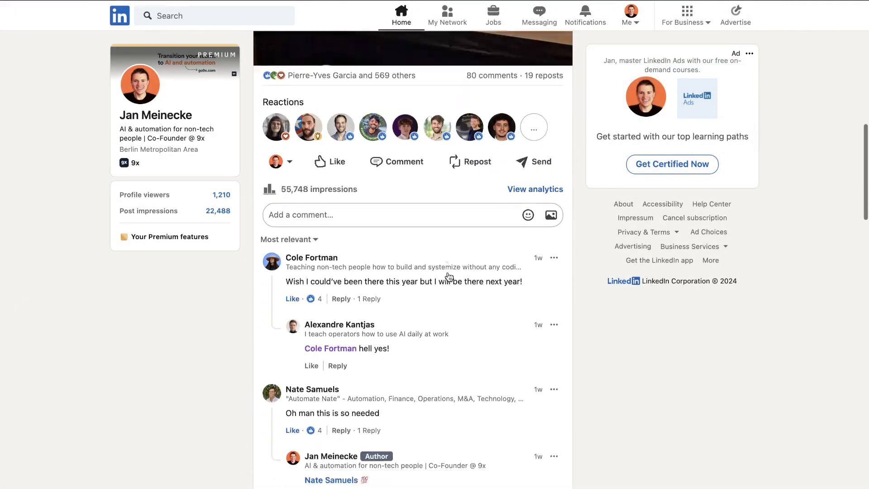
pyautogui.scroll(-10, 449, 276)
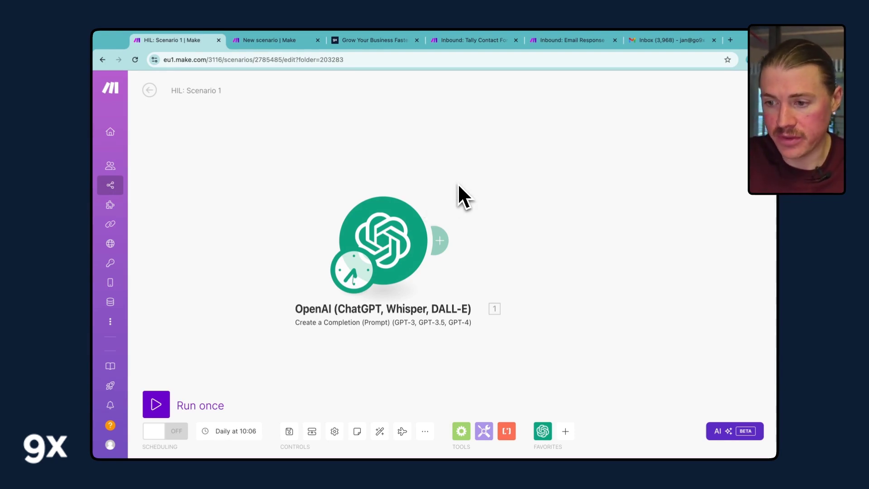
# - Look over the OpenAI Create a Completion module's settings, then close them
pyautogui.click(386, 241)
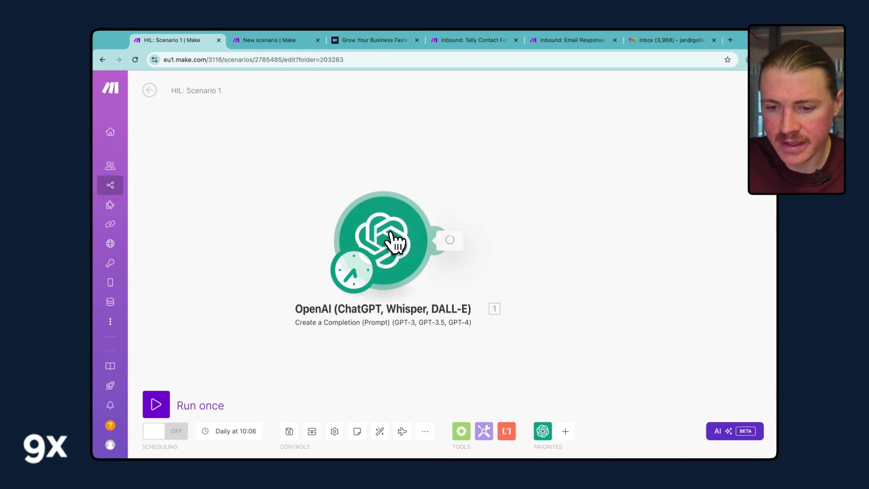
pyautogui.scroll(-3, 507, 286)
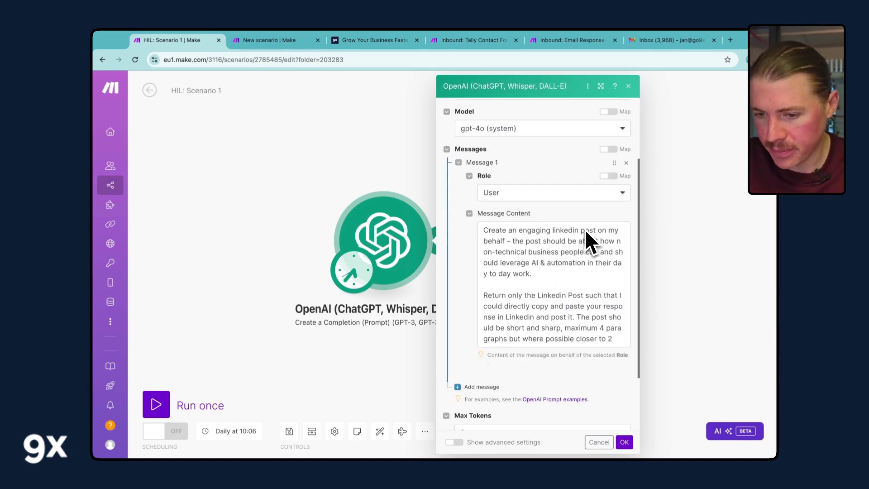
pyautogui.click(434, 231)
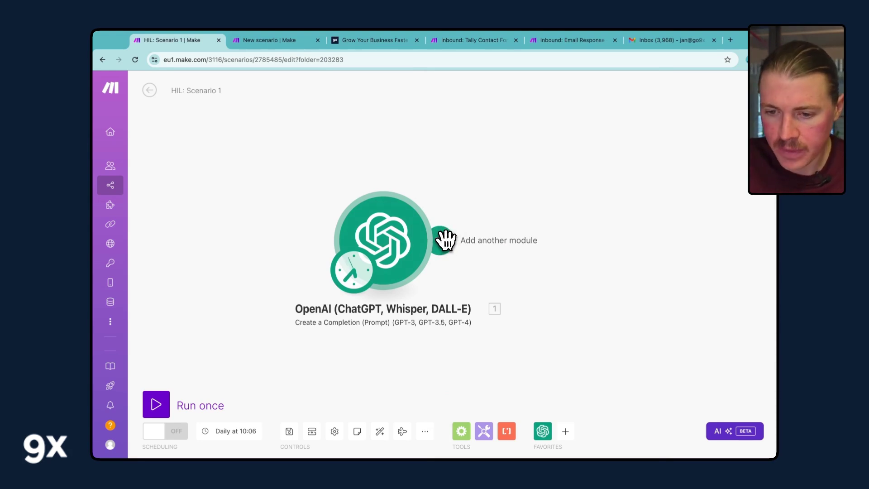
# - Add a Human in the Loop Create Review Request module after the OpenAI step
pyautogui.click(446, 240)
pyautogui.write('Hu')
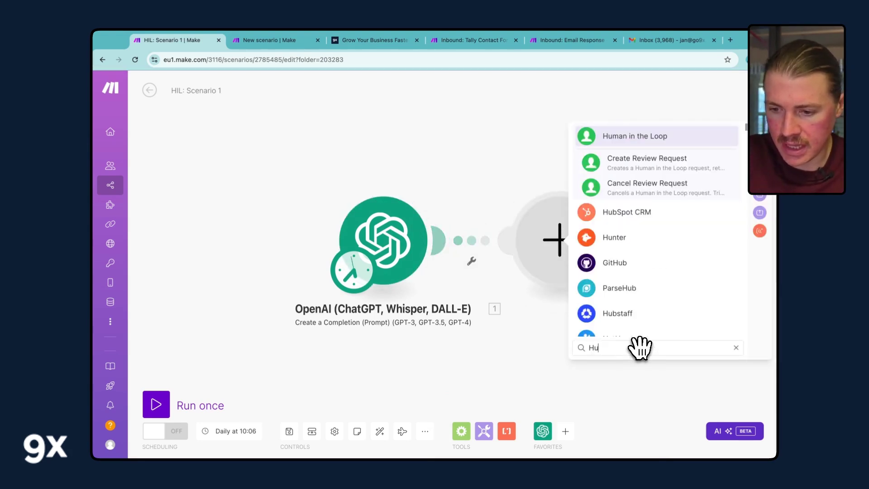
pyautogui.write('man')
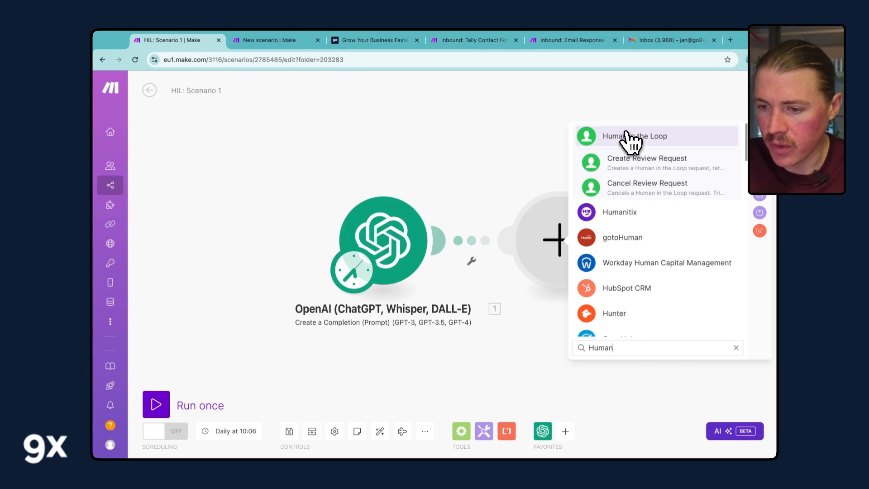
pyautogui.click(615, 137)
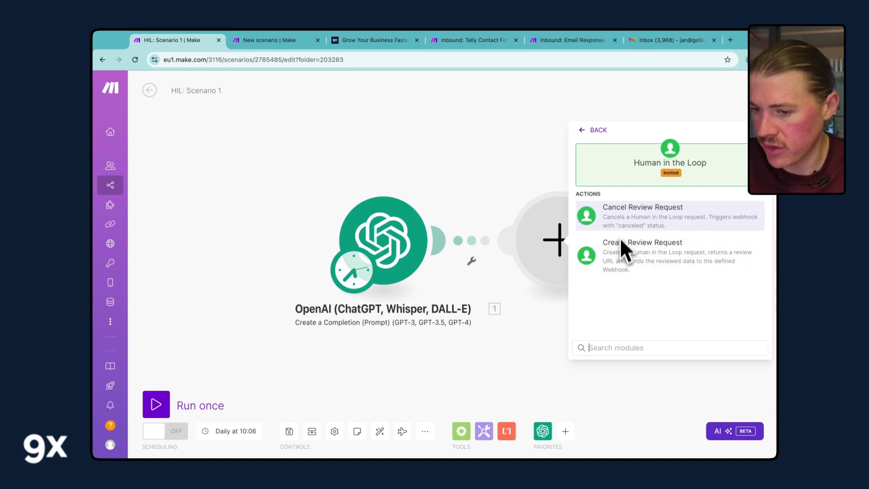
pyautogui.click(624, 268)
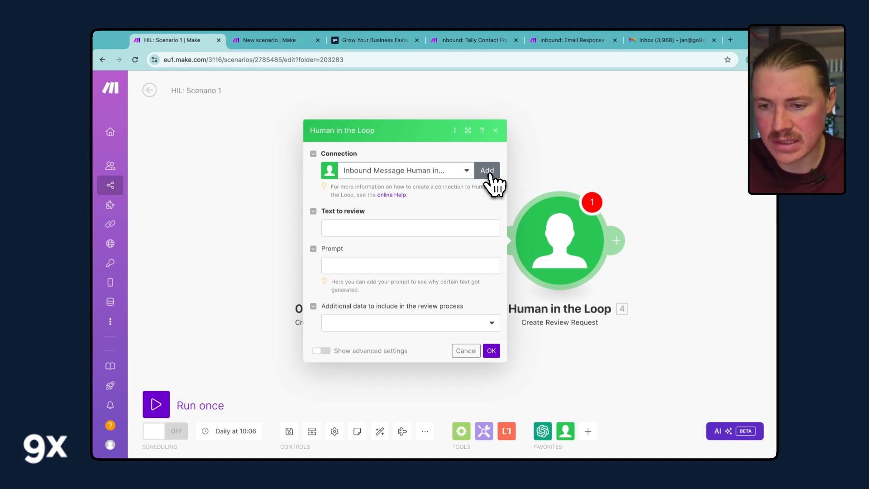
# - Create and save a new Human in the Loop connection named 'Daily AI Linkedin Post to Approve'
pyautogui.click(487, 171)
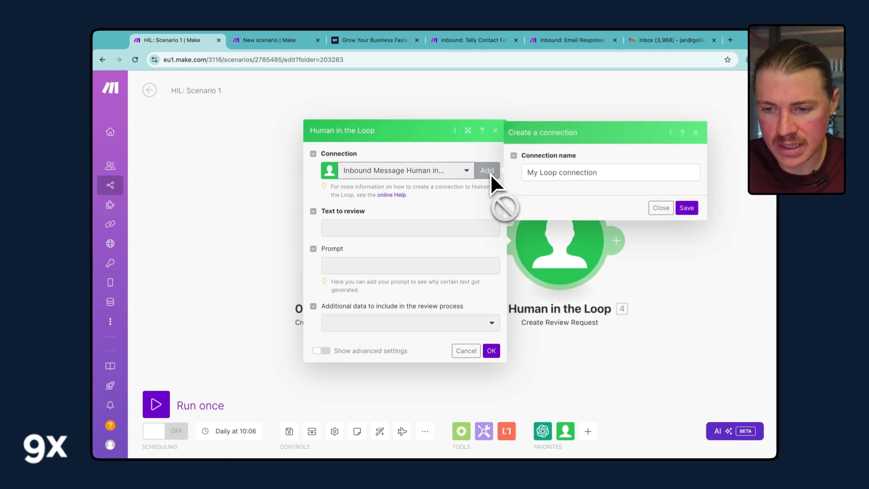
pyautogui.tripleClick(549, 173)
pyautogui.write('Daily')
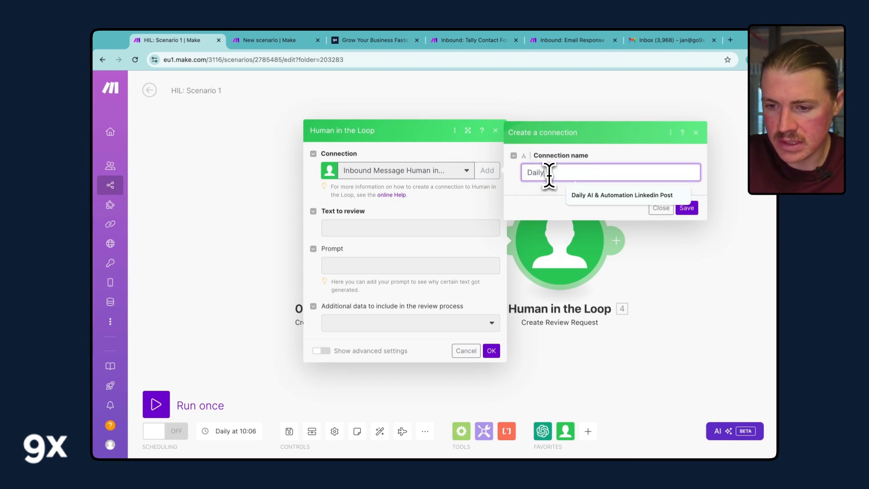
pyautogui.write(' Linkedin Post to Approve')
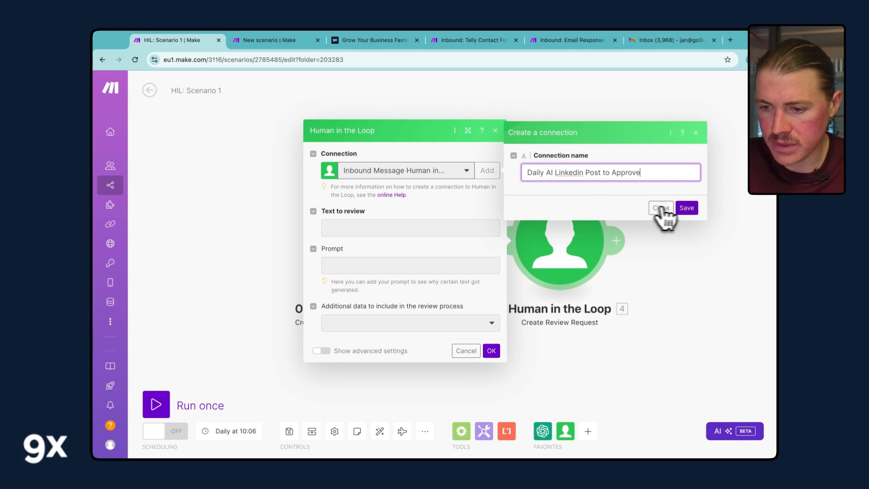
pyautogui.click(686, 208)
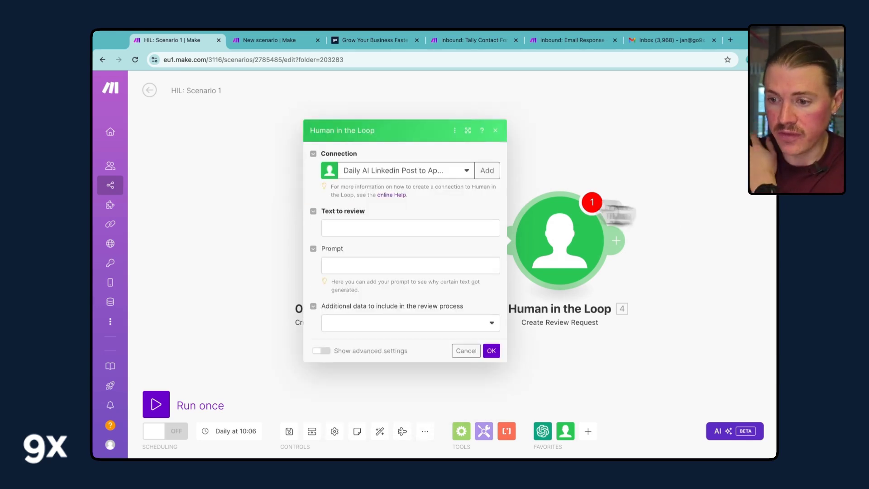
# - Map the OpenAI 1. Result into the Text to review field
pyautogui.click(350, 227)
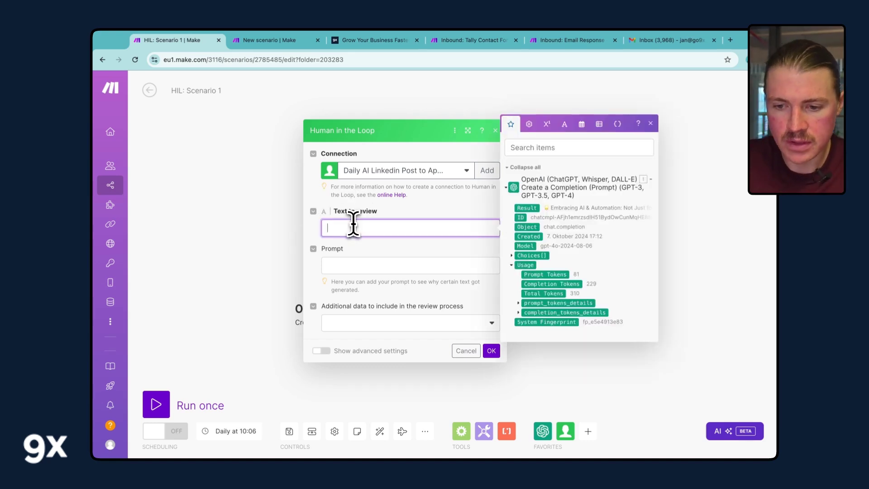
pyautogui.click(533, 210)
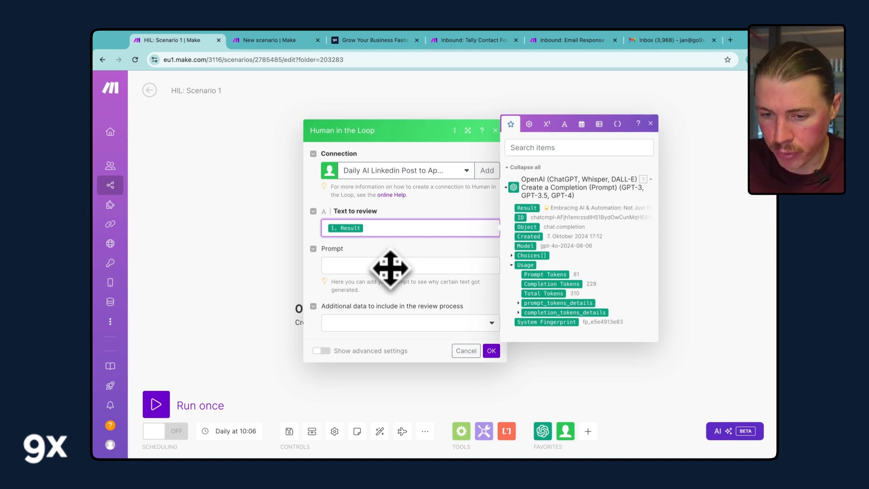
pyautogui.click(266, 252)
# - Copy the LinkedIn post prompt from the OpenAI module into the review request's Prompt field
pyautogui.click(388, 246)
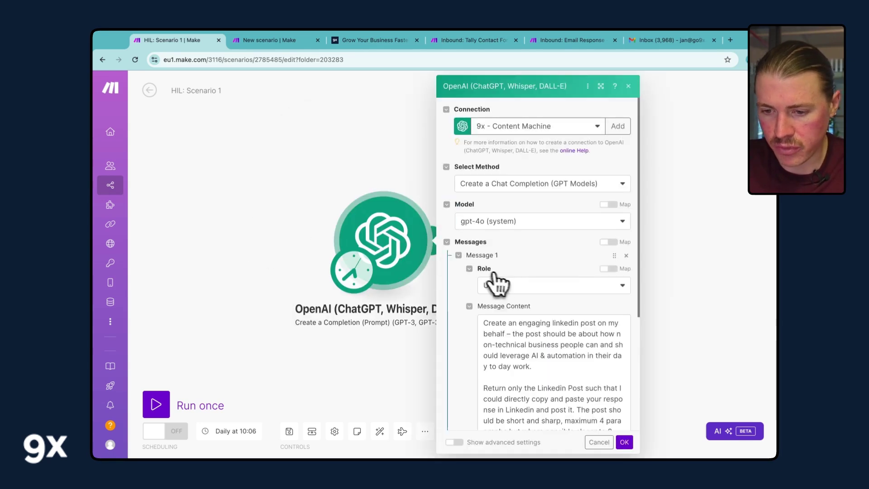
pyautogui.click(528, 333)
pyautogui.click(646, 344)
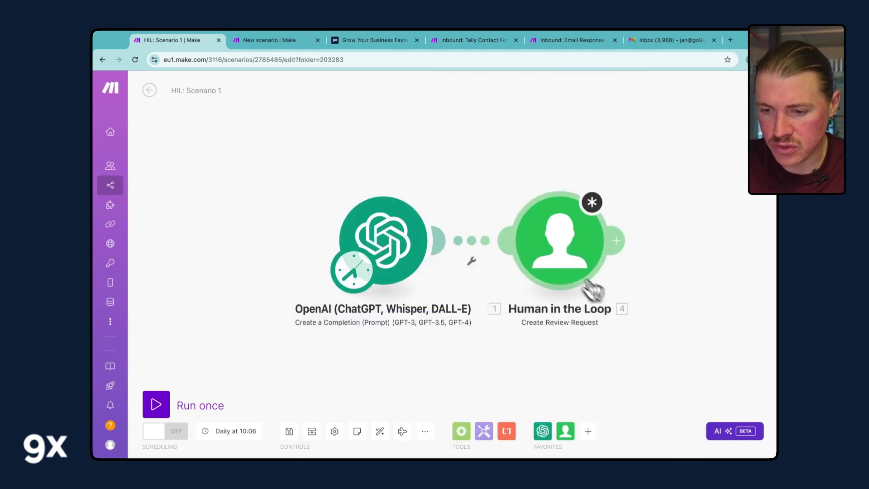
pyautogui.click(589, 285)
pyautogui.click(420, 260)
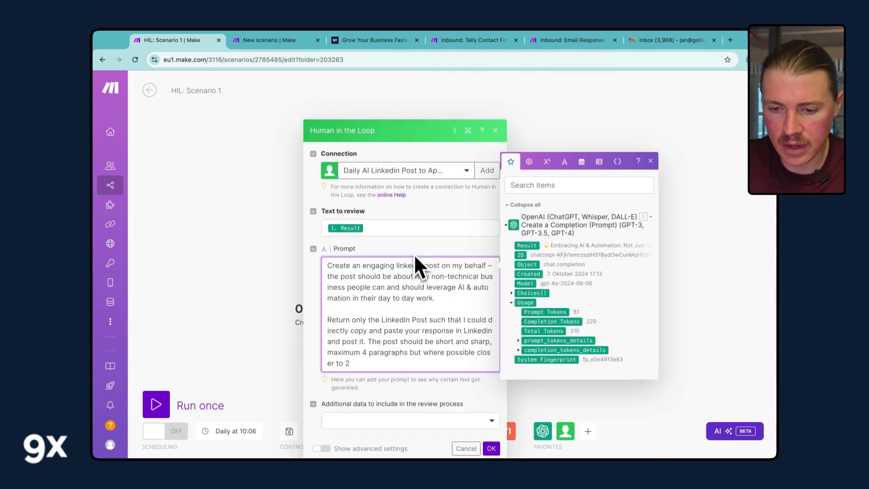
pyautogui.press('Escape')
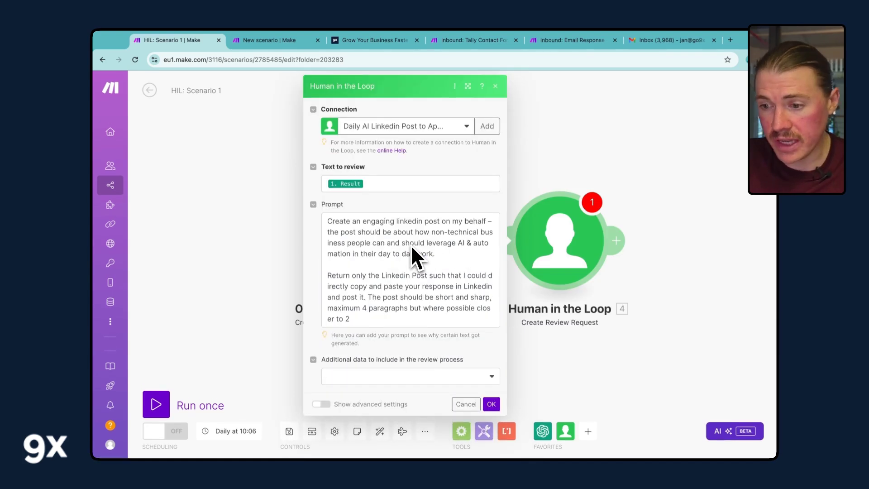
# - Set Additional data to Basic with a record_id item valued ABCD1234, and confirm
pyautogui.click(417, 378)
pyautogui.click(451, 392)
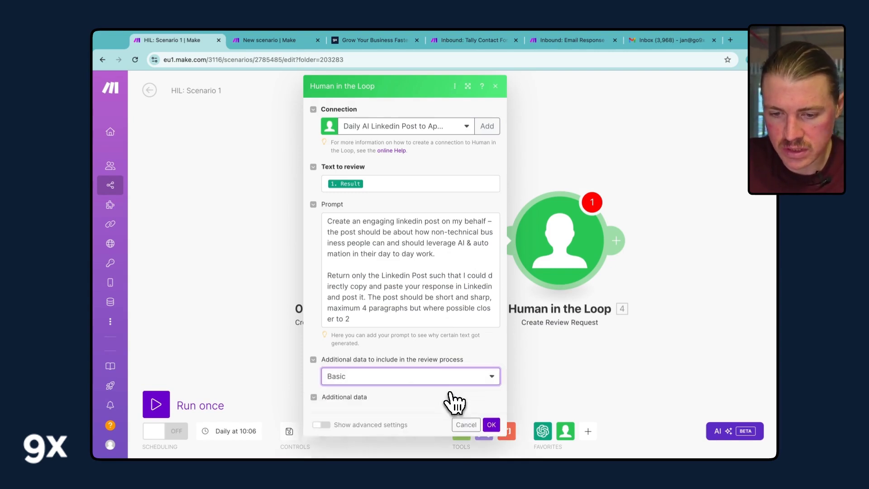
pyautogui.click(362, 395)
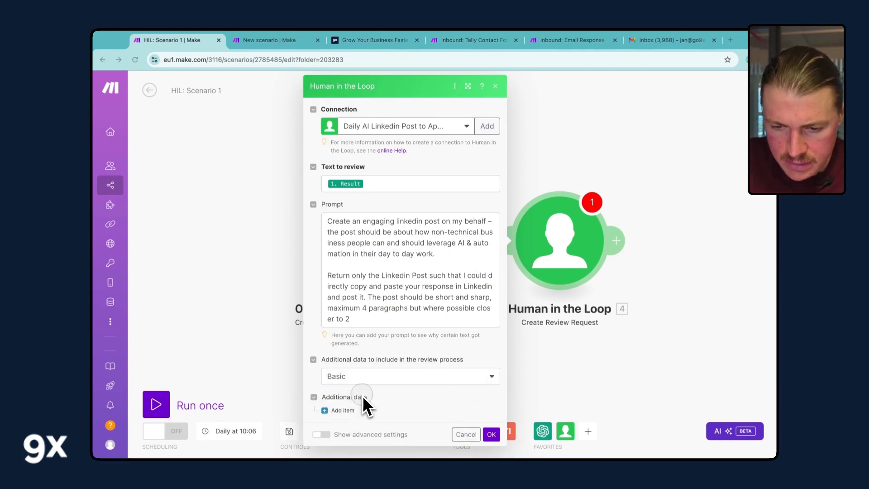
pyautogui.click(339, 410)
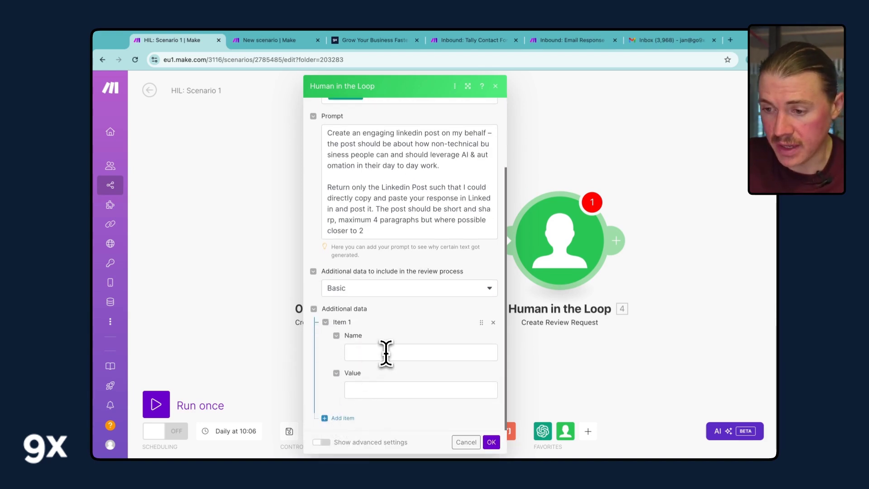
pyautogui.click(386, 353)
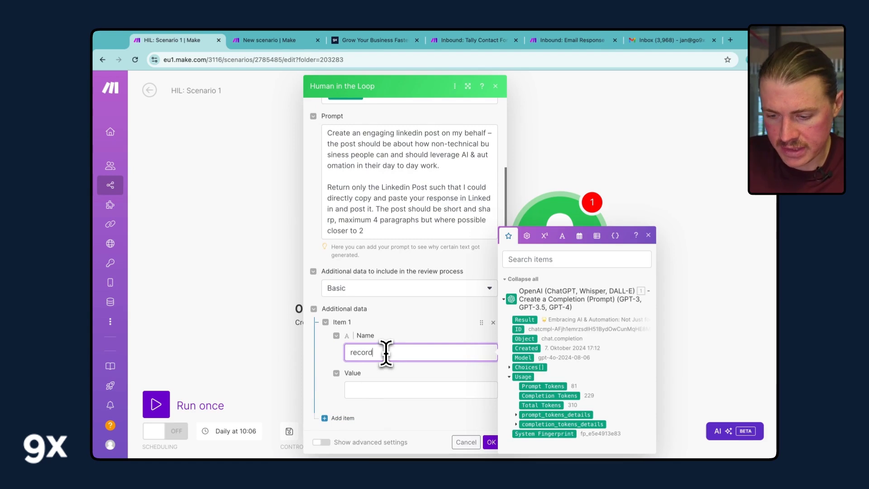
pyautogui.write('record_id')
pyautogui.click(392, 389)
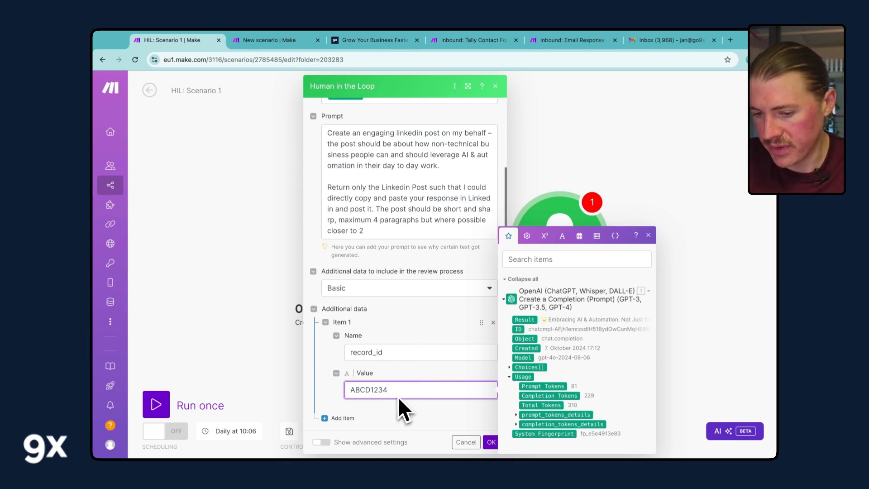
pyautogui.click(492, 442)
# - Save and run the scenario once, then read the OpenAI-generated post in its output
pyautogui.click(294, 432)
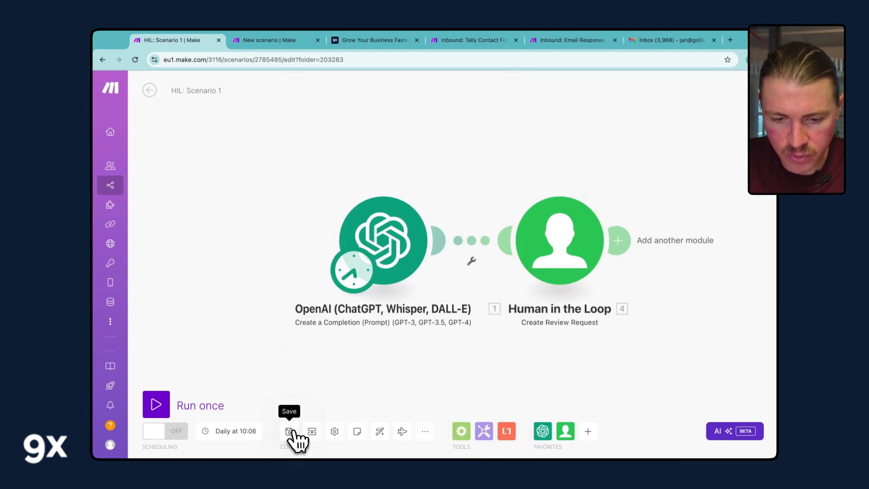
pyautogui.click(172, 408)
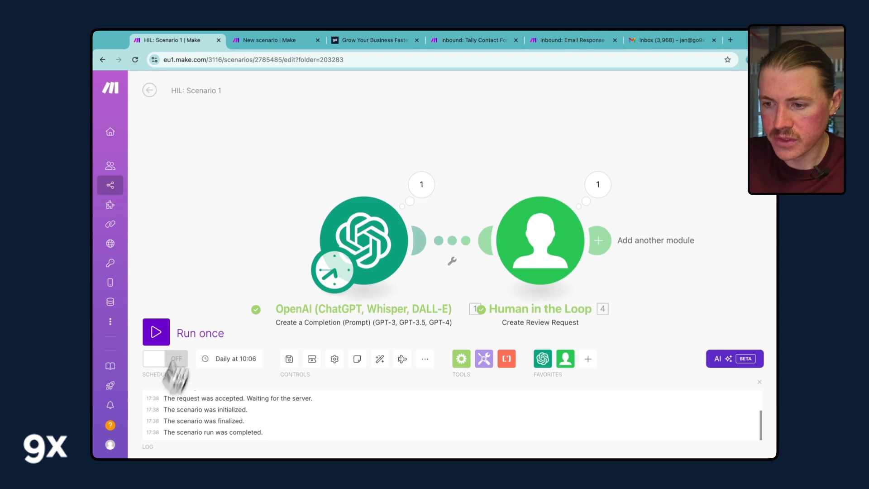
pyautogui.click(420, 184)
pyautogui.click(479, 255)
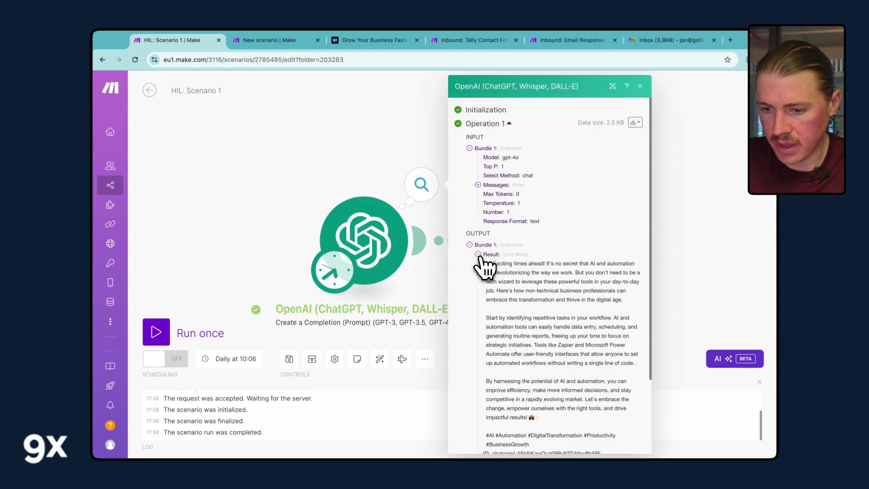
pyautogui.scroll(-1, 530, 281)
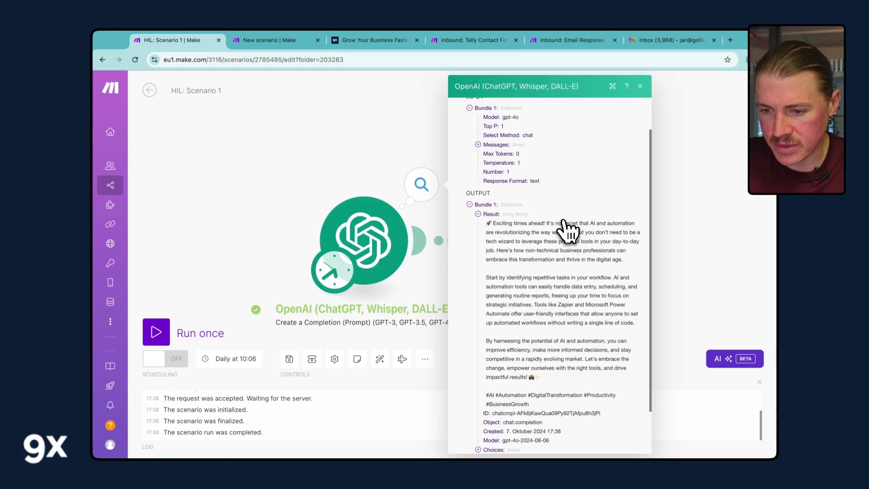
pyautogui.click(359, 132)
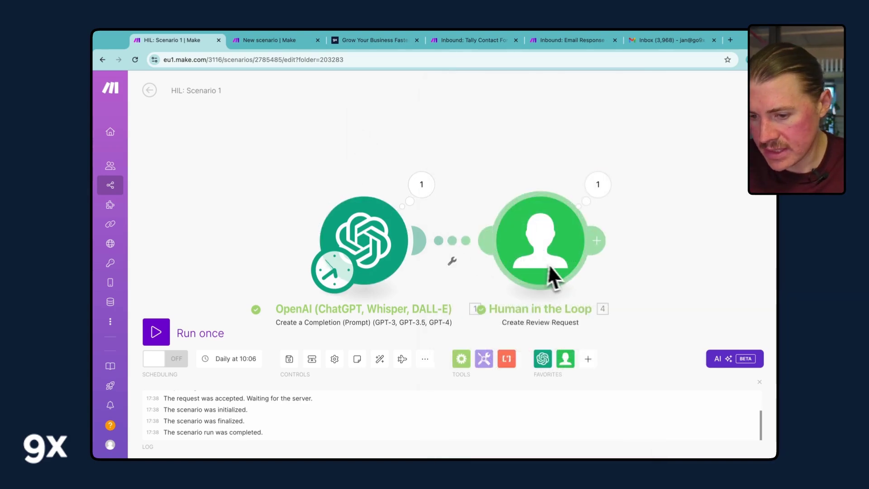
# - Open the Human in the Loop output and select its Request UUID and review URL
pyautogui.click(599, 187)
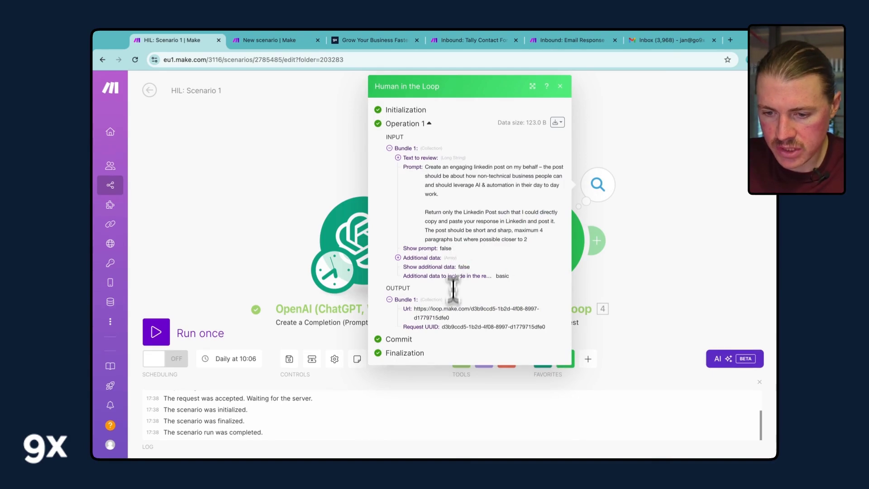
pyautogui.moveTo(441, 326); pyautogui.dragTo(561, 352)
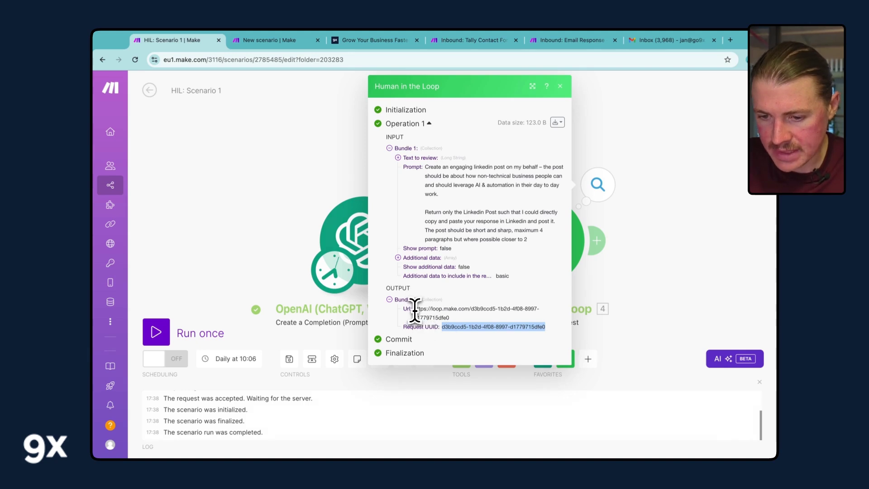
pyautogui.moveTo(414, 308); pyautogui.dragTo(455, 316)
pyautogui.hotkey('ctrl', 'c')
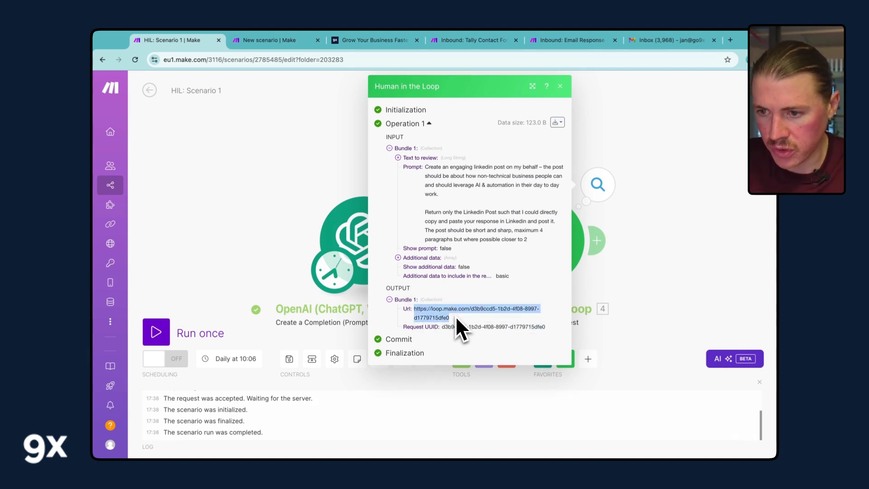
# - Load the copied loop.make.com review URL in a new browser tab
pyautogui.click(731, 43)
pyautogui.hotkey('ctrl', 'v')
pyautogui.press('Return')
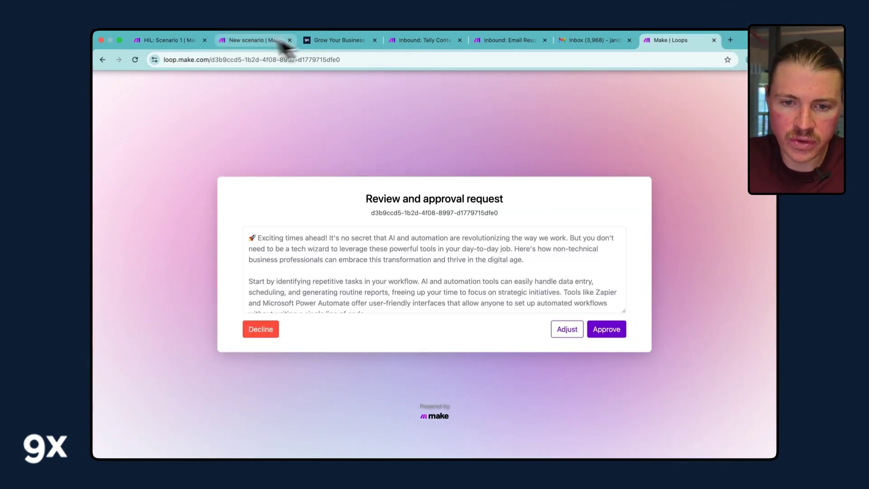
# - Recheck the full review URL in the Human in the Loop output, then return to the review page
pyautogui.click(184, 44)
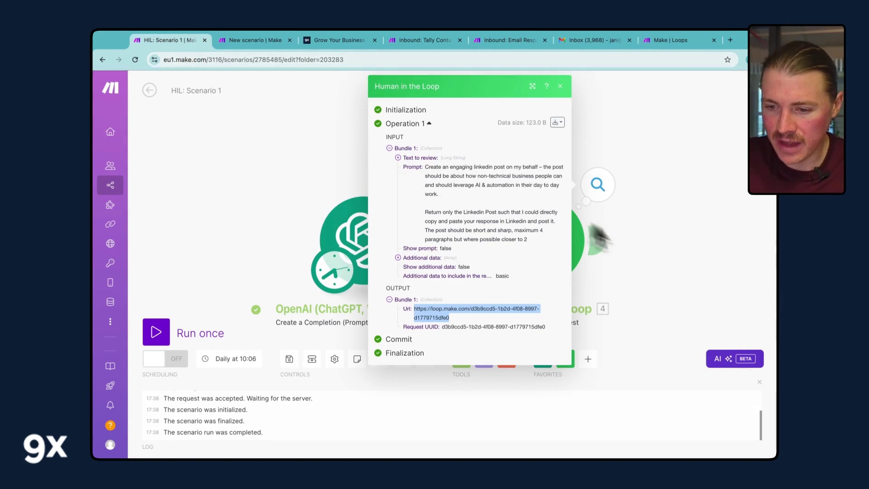
pyautogui.click(675, 261)
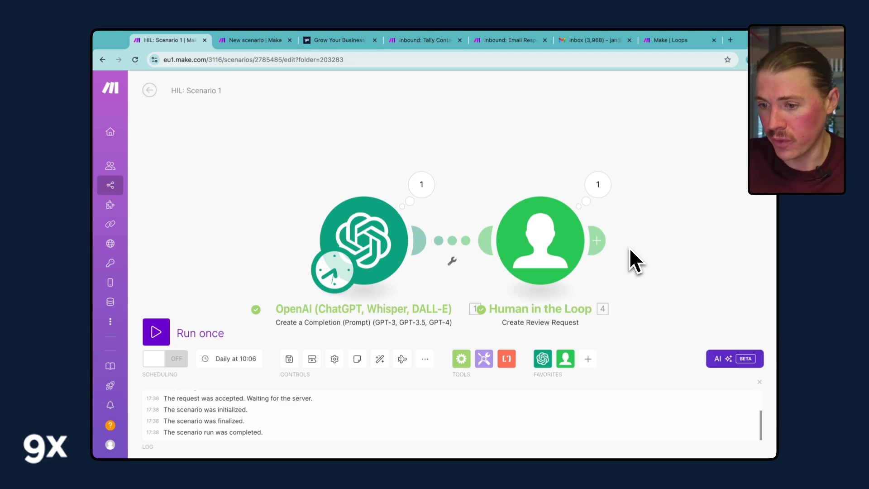
pyautogui.click(598, 198)
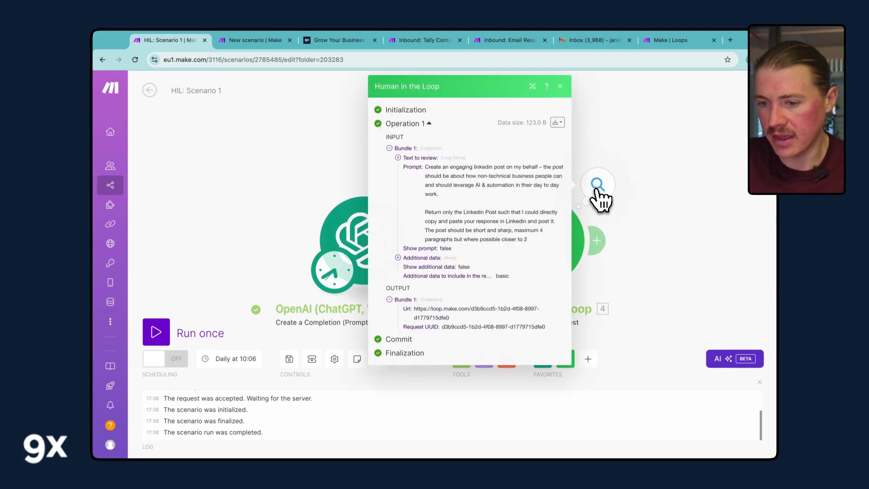
pyautogui.tripleClick(467, 310)
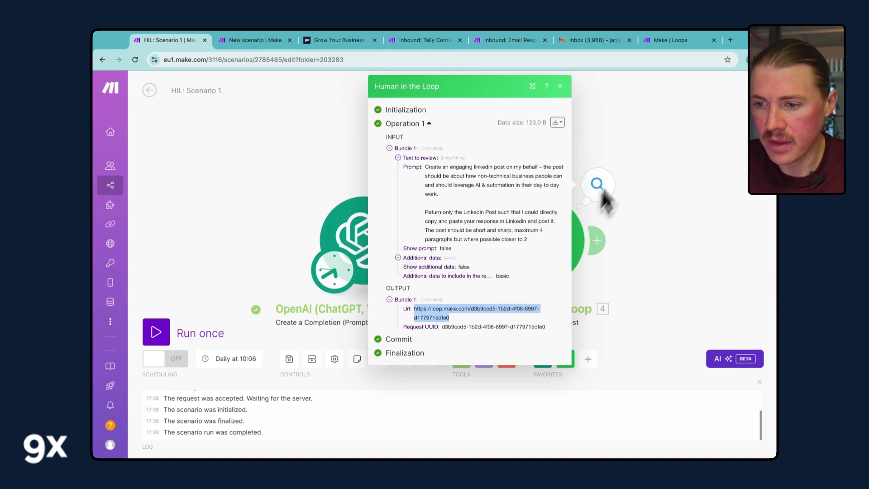
pyautogui.click(670, 42)
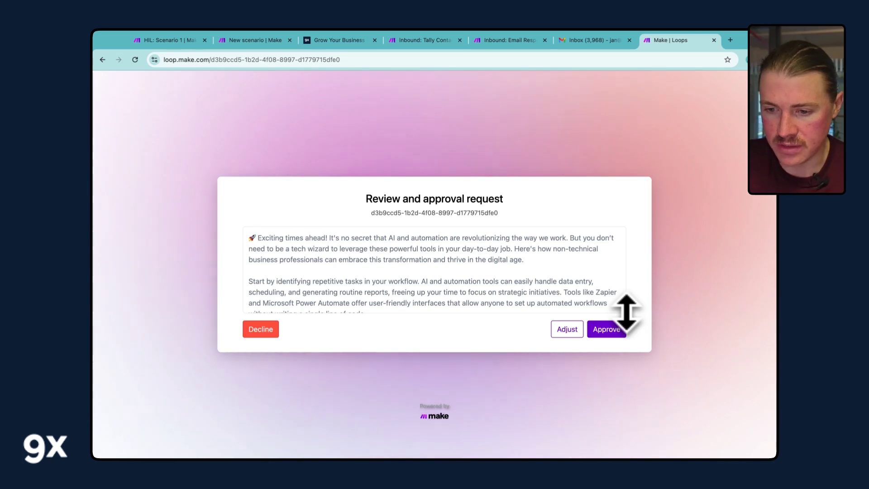
# - Enlarge the post text box, try adding a waving hand emoji under Adjust, then cancel the edit
pyautogui.moveTo(626, 312); pyautogui.dragTo(626, 375)
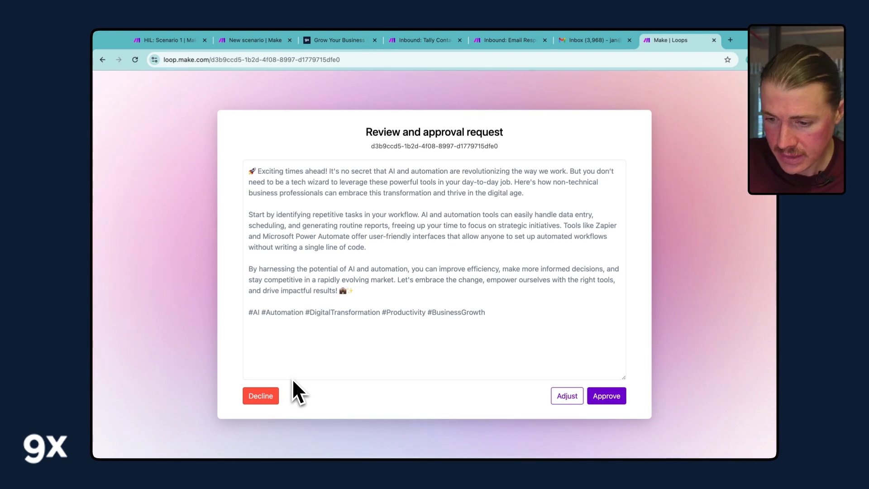
pyautogui.click(569, 398)
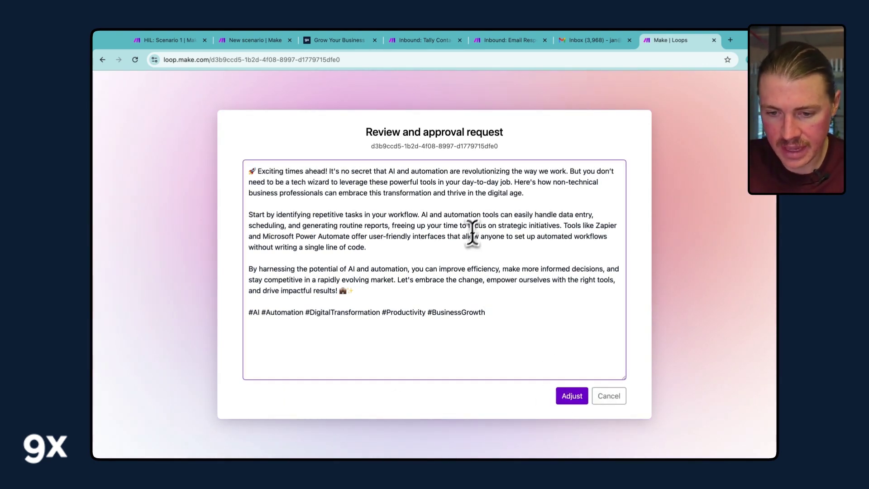
pyautogui.click(373, 291)
pyautogui.press('ctrl+super+space')
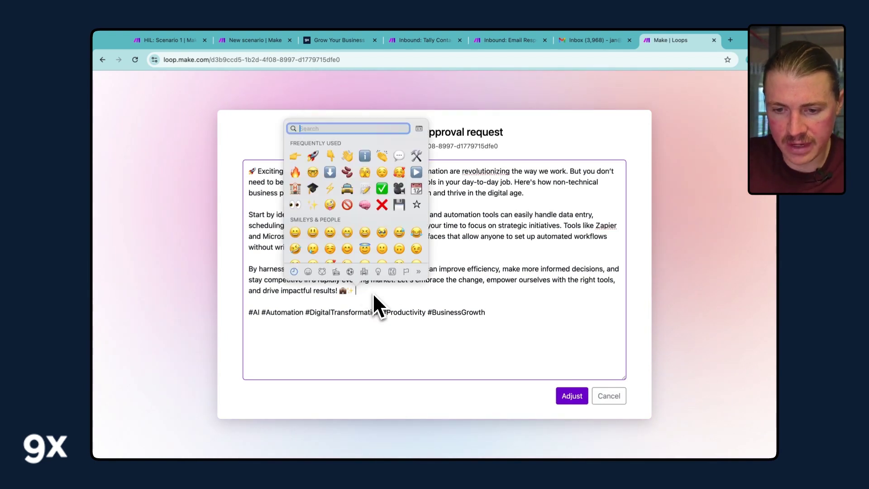
pyautogui.click(348, 157)
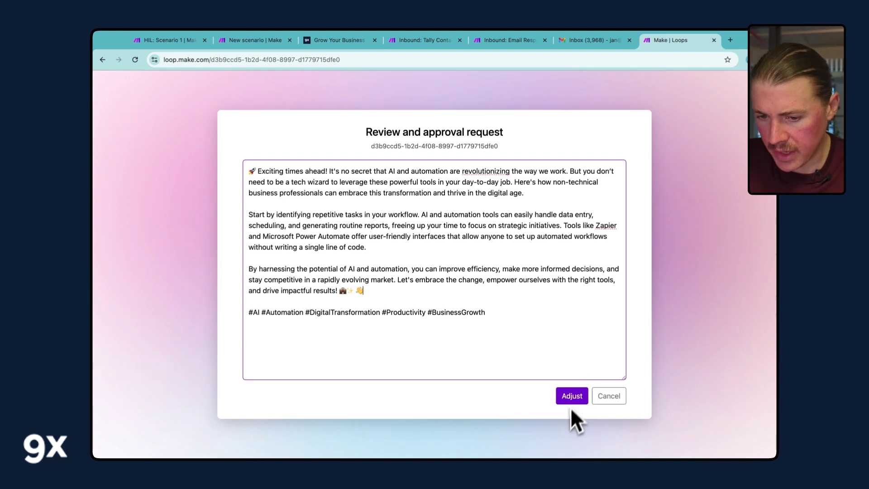
pyautogui.click(614, 397)
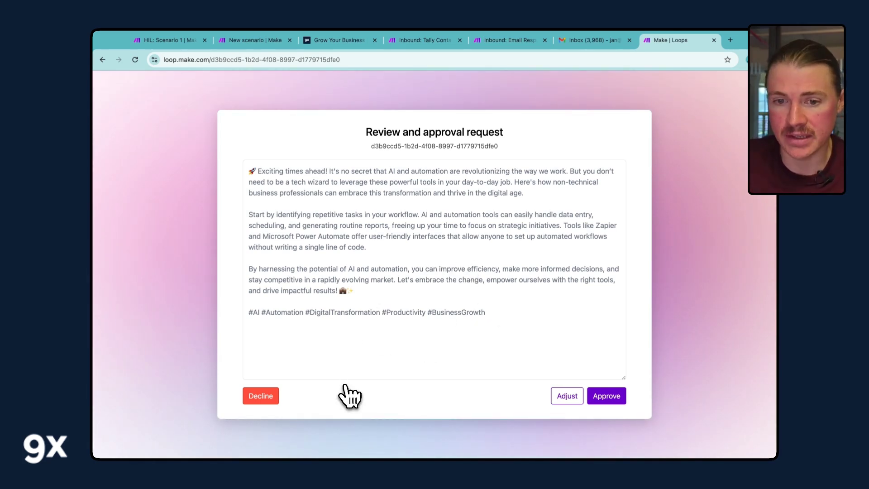
# - Start HIL: Scenario 2 with a Human in the Loop Review Completed trigger
pyautogui.click(252, 41)
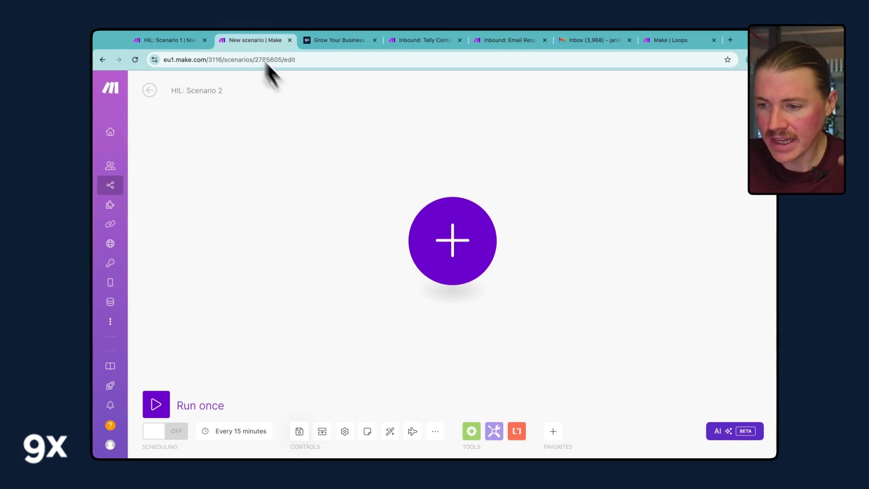
pyautogui.click(479, 256)
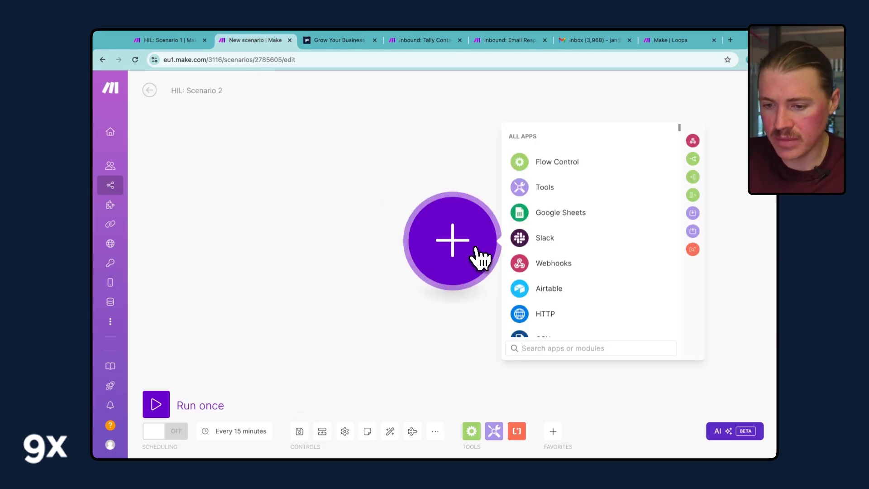
pyautogui.write('human')
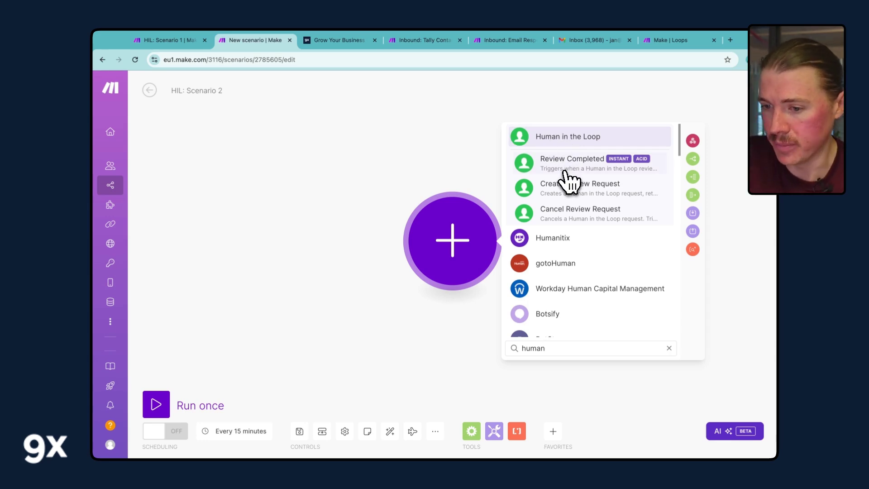
pyautogui.click(626, 162)
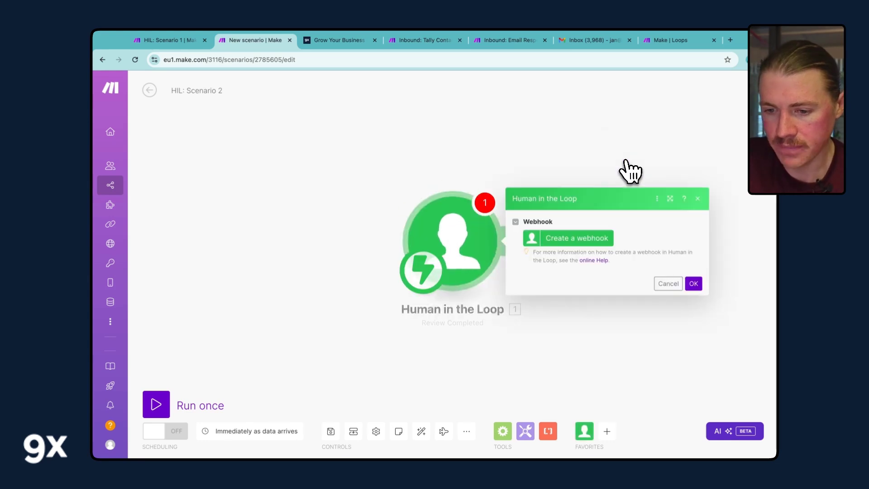
# - Use the Daily AI Linkedin Post to Approve connection for the new webhook, confirmed against Scenario 1
pyautogui.click(589, 246)
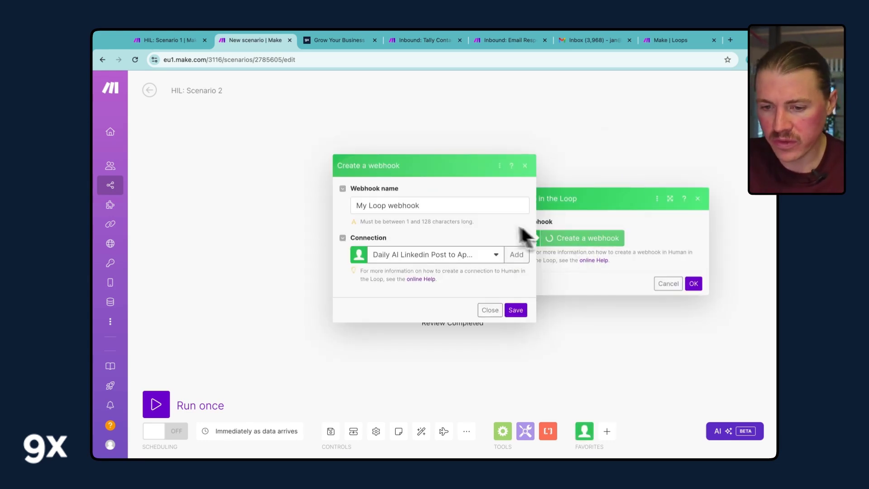
pyautogui.click(466, 254)
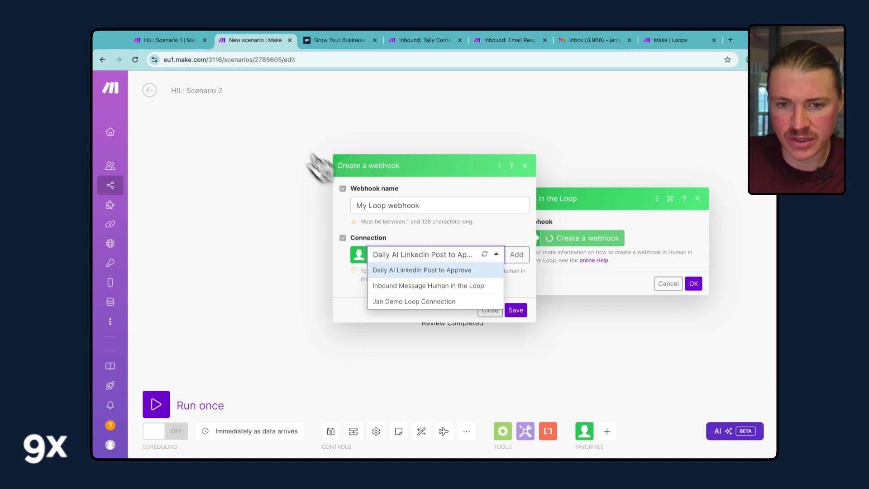
pyautogui.click(181, 40)
pyautogui.click(292, 127)
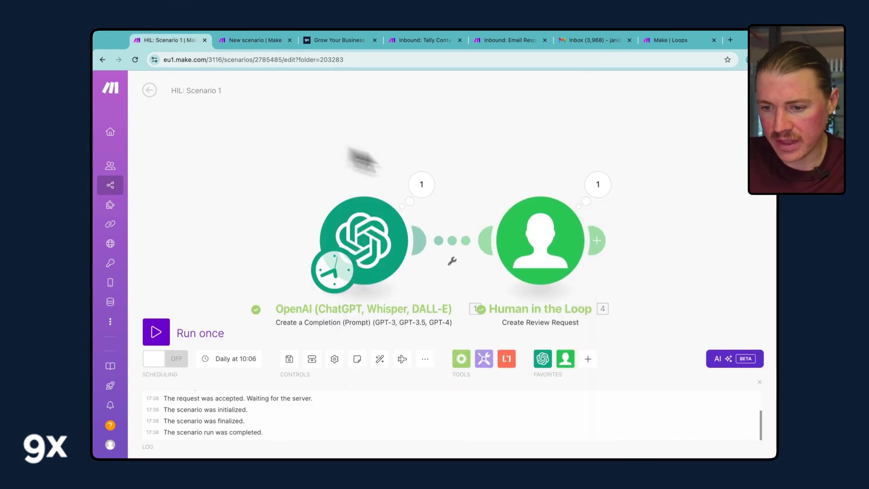
pyautogui.click(552, 238)
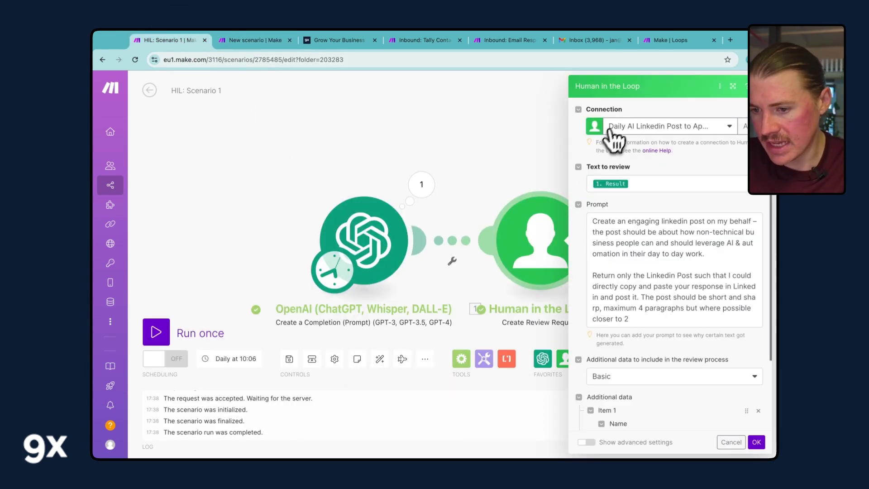
pyautogui.click(256, 41)
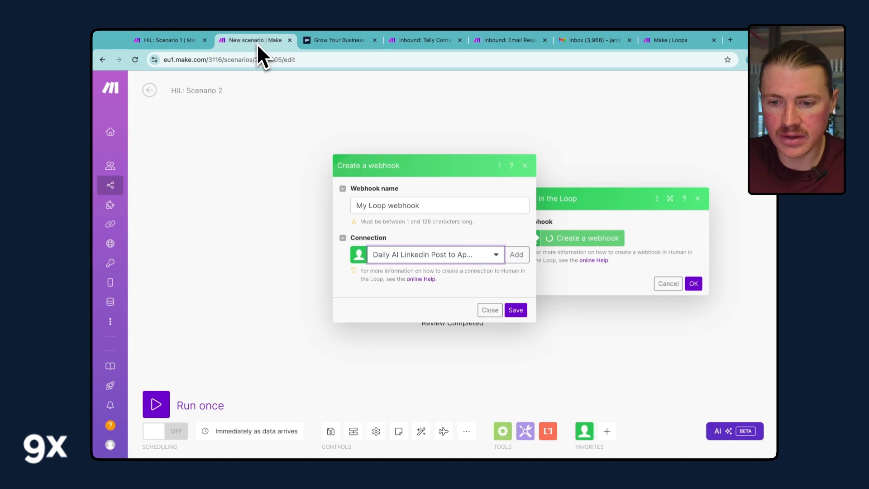
pyautogui.click(453, 255)
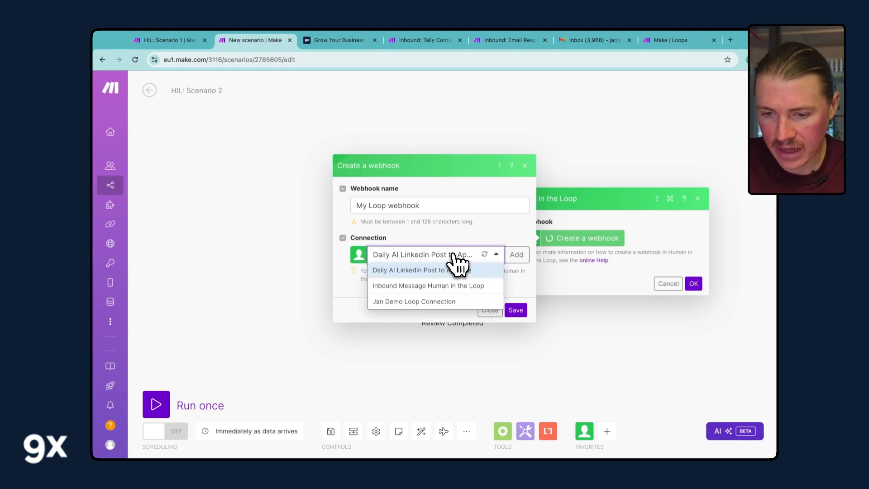
pyautogui.click(426, 270)
# - Name the webhook 'Daily AI Linkedin Post to Approve', save it and confirm the trigger
pyautogui.tripleClick(395, 205)
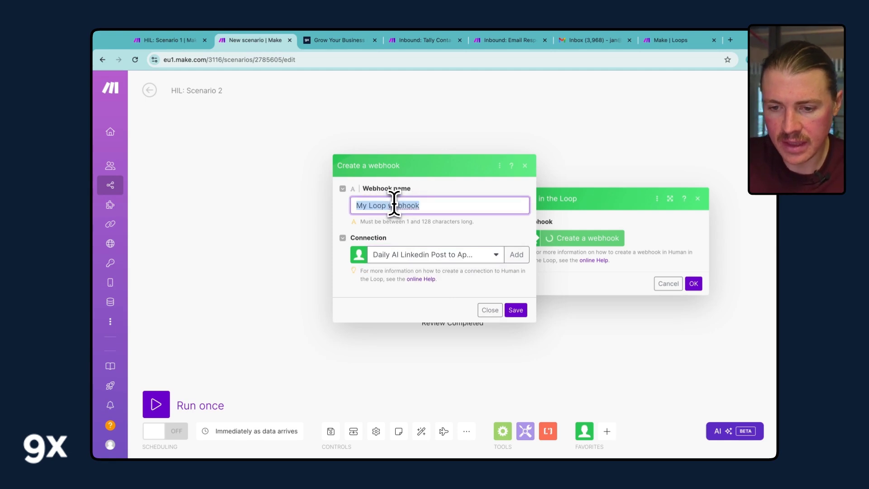
pyautogui.write('Daily AI ')
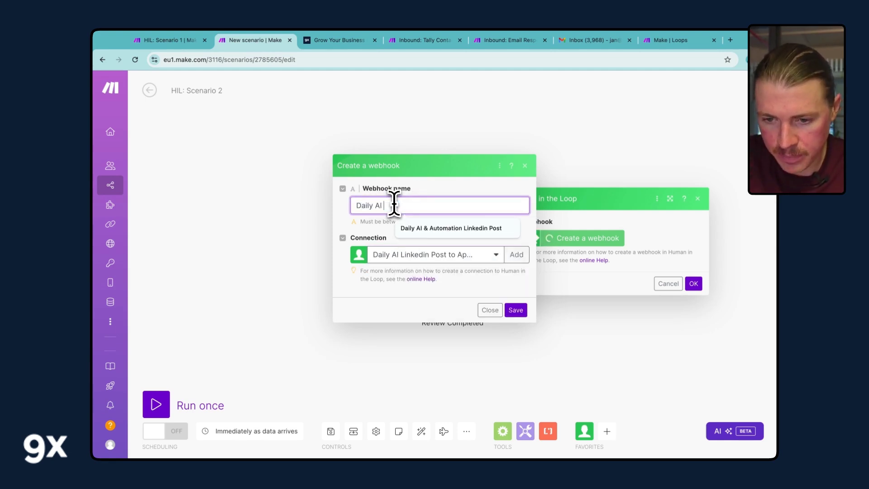
pyautogui.write('Linkedin ')
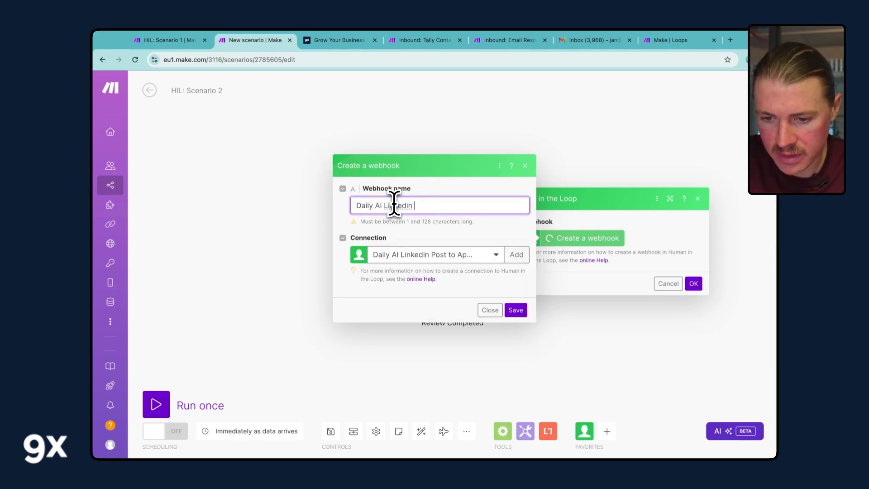
pyautogui.write('Post to Appro')
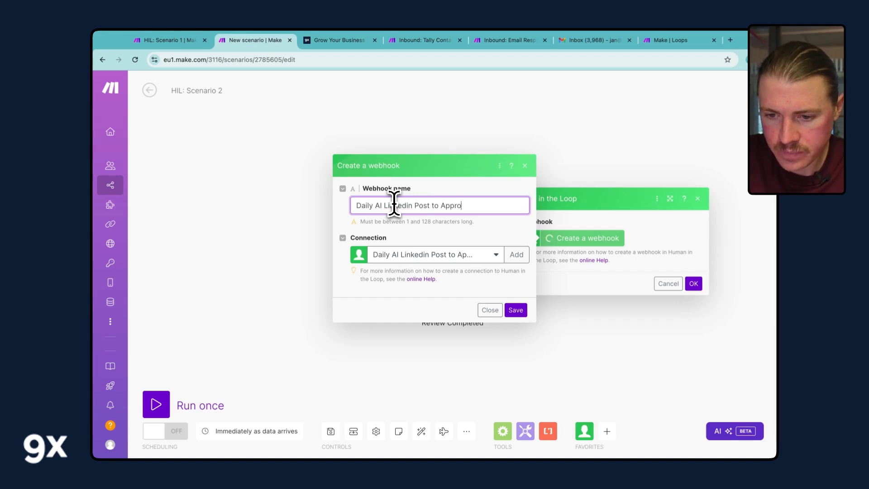
pyautogui.write('ve')
pyautogui.click(516, 309)
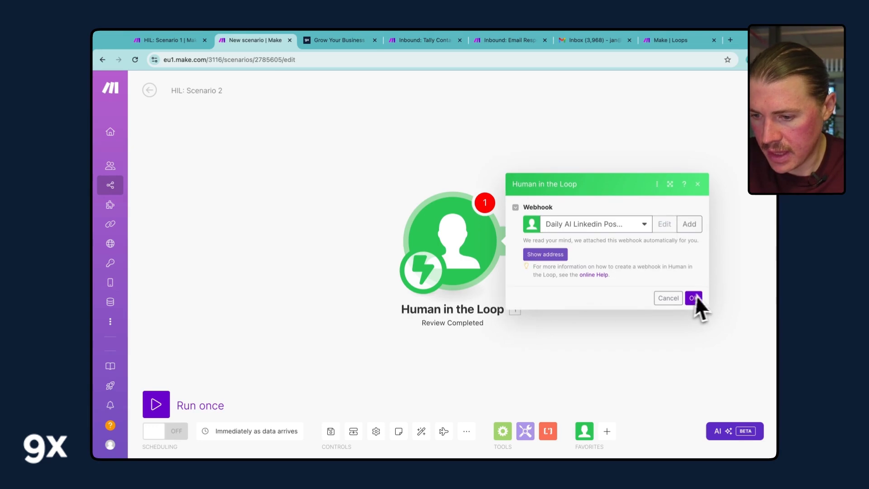
pyautogui.click(696, 299)
# - Save and run HIL: Scenario 2 once, approve the LinkedIn post on the review page, and return
pyautogui.click(332, 432)
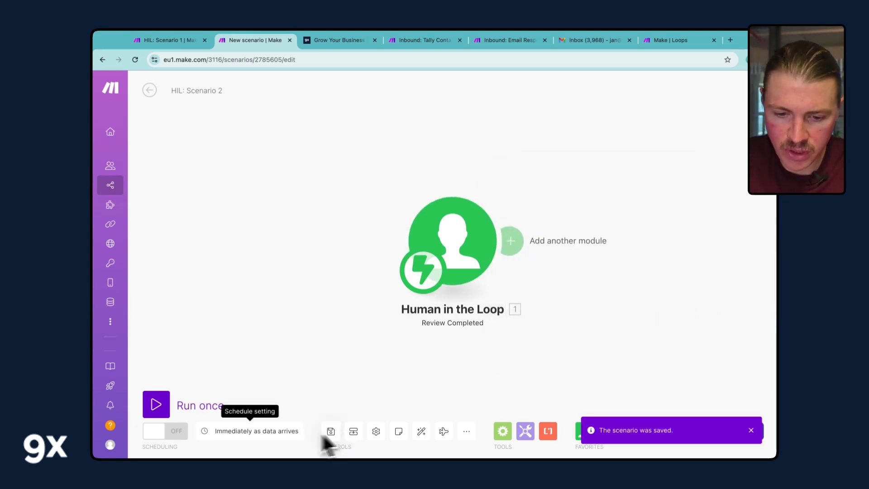
pyautogui.click(154, 403)
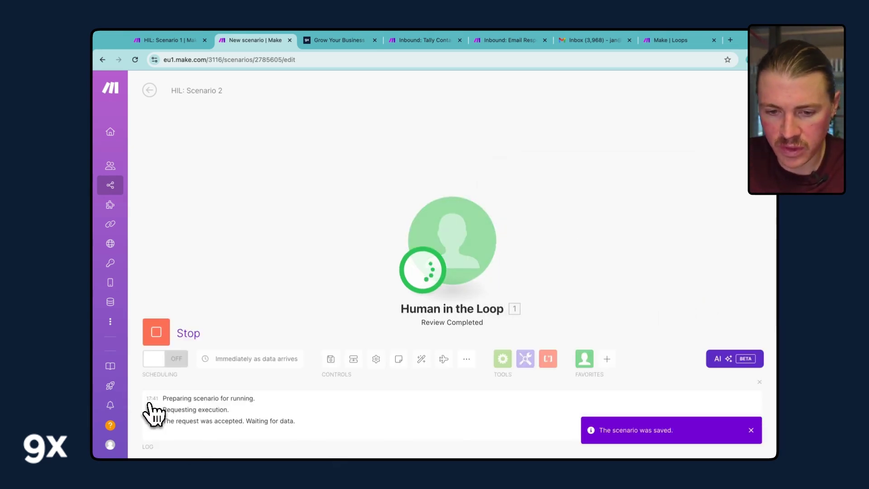
pyautogui.click(664, 40)
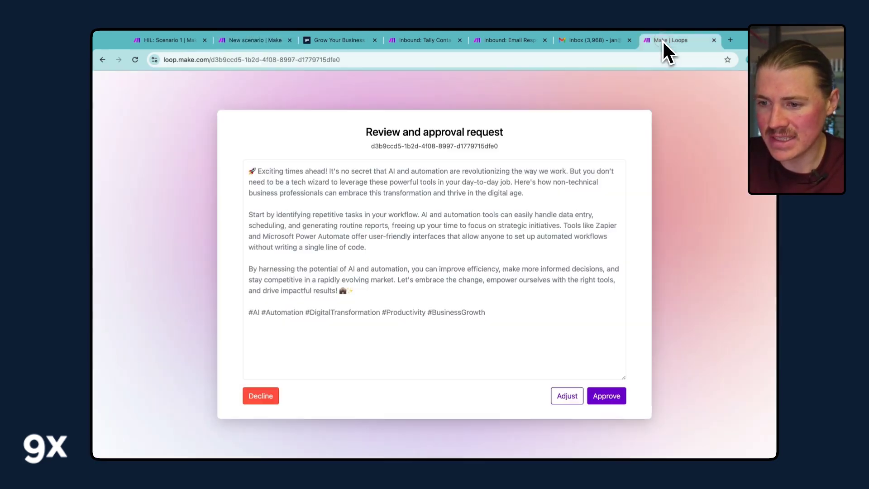
pyautogui.click(606, 397)
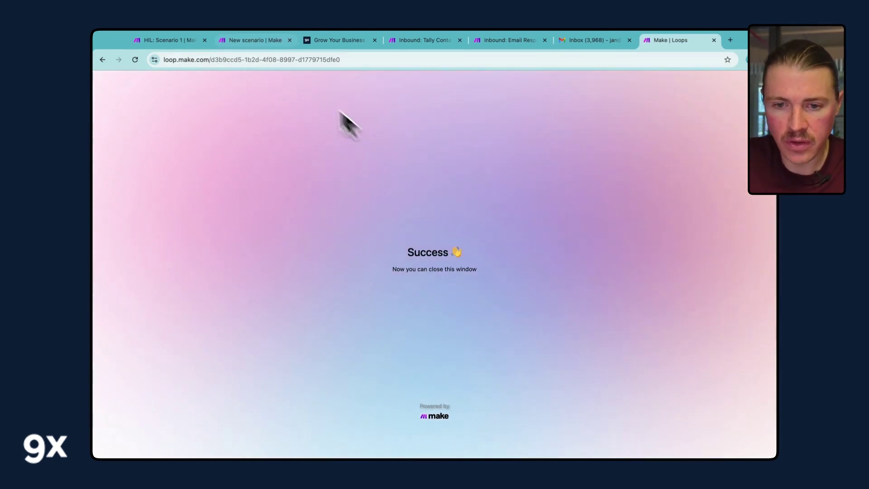
pyautogui.click(247, 41)
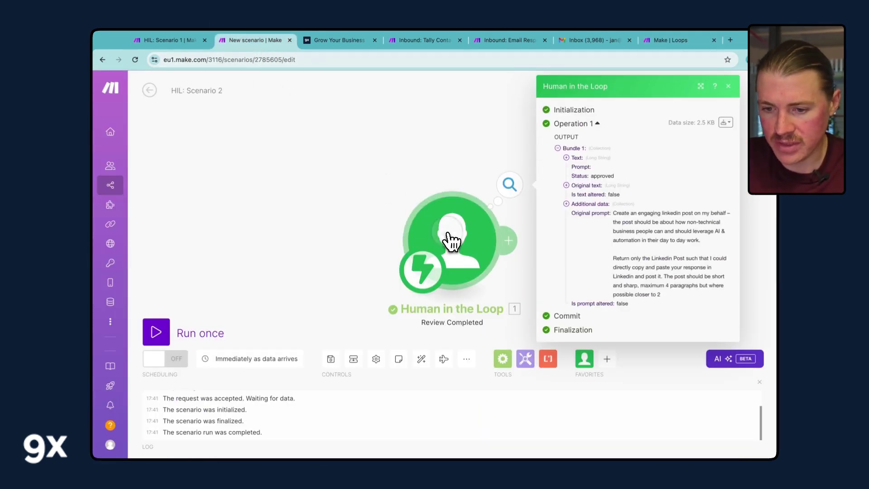
# - Expand Bundle 1's Text output and select the full approved LinkedIn post
pyautogui.moveTo(451, 240); pyautogui.dragTo(322, 239)
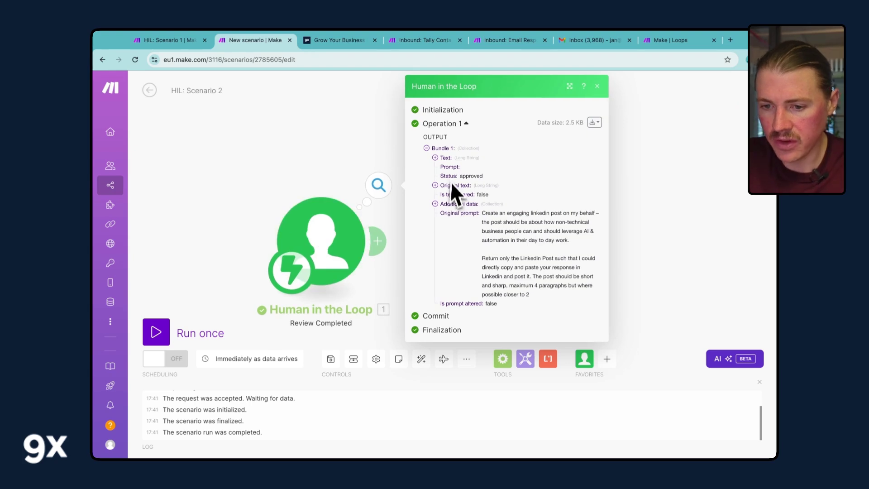
pyautogui.click(442, 159)
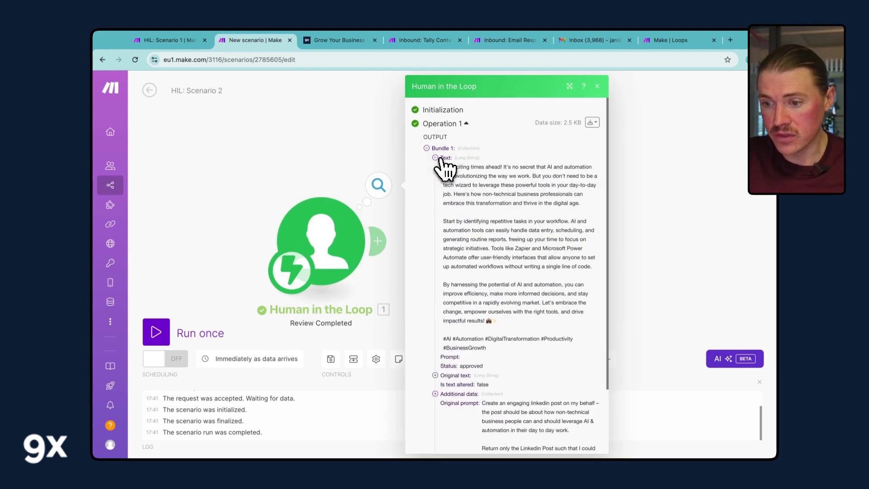
pyautogui.moveTo(443, 167); pyautogui.dragTo(554, 365)
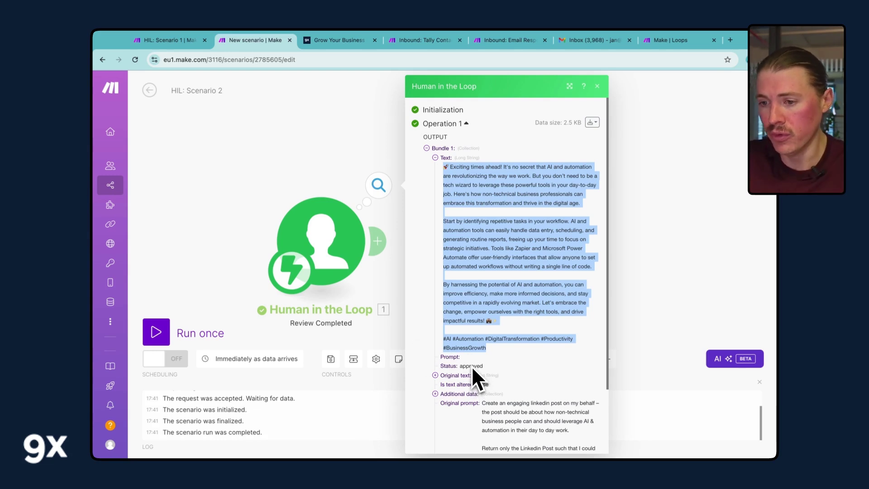
# - Add a Router after Human in the Loop, filtering its first route to Status equal to approved
pyautogui.click(398, 213)
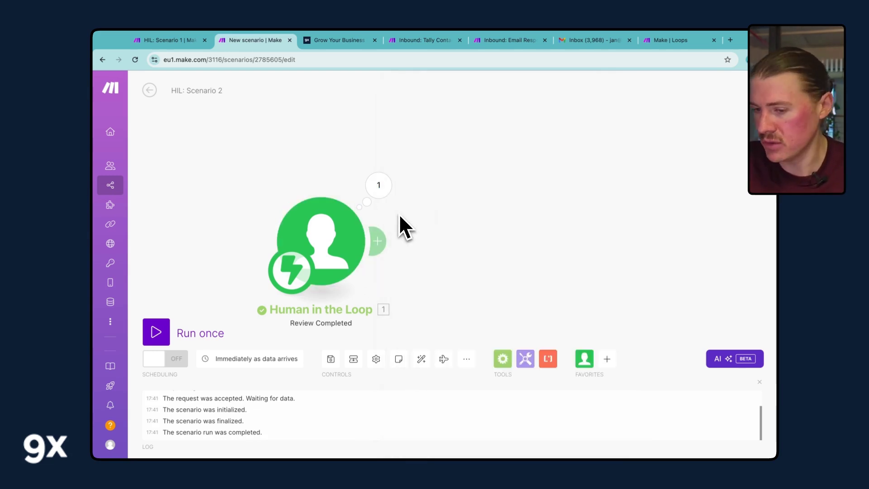
pyautogui.click(379, 239)
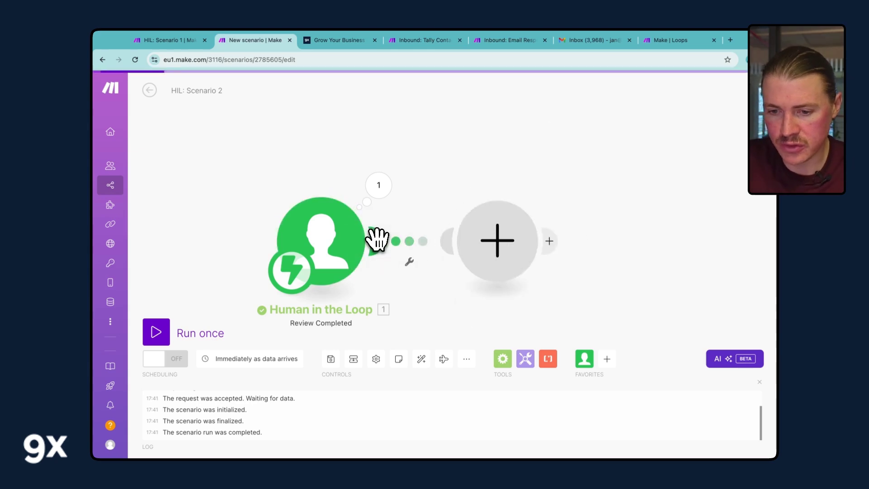
pyautogui.click(588, 213)
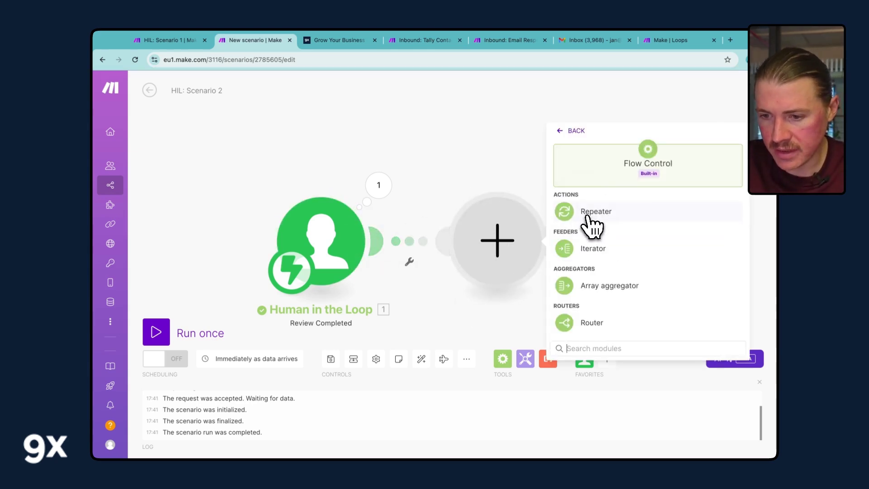
pyautogui.click(592, 322)
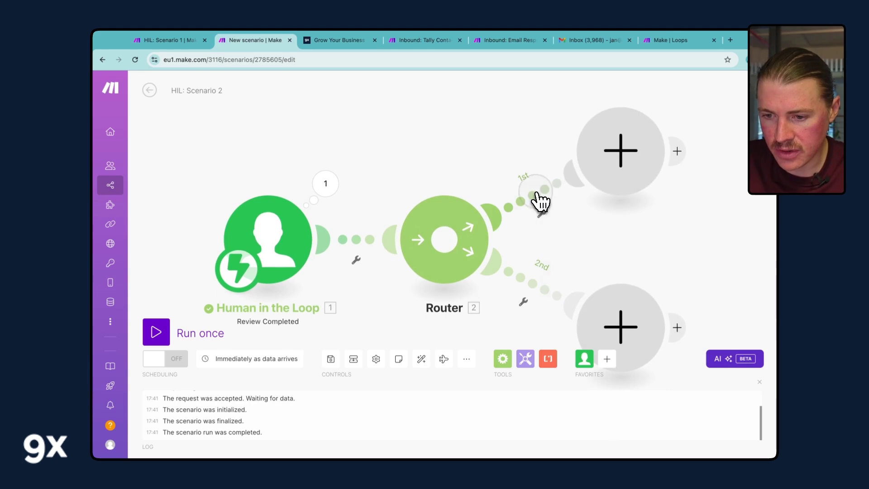
pyautogui.click(539, 200)
pyautogui.click(574, 217)
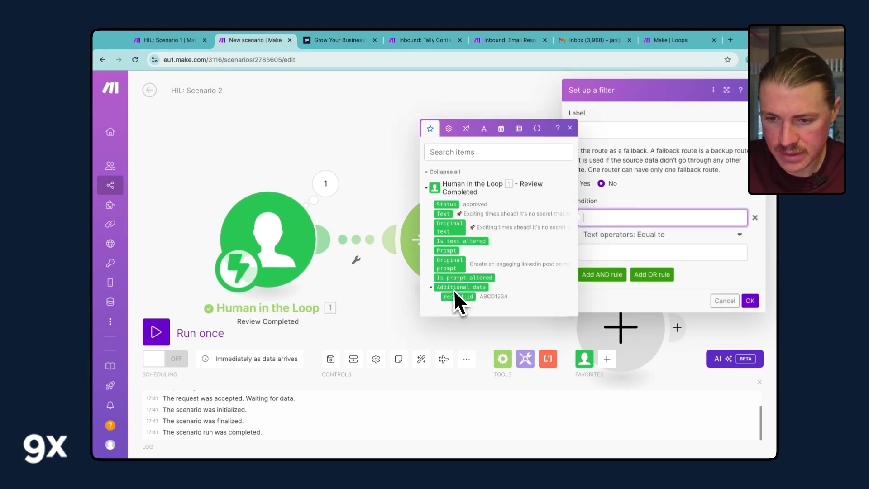
pyautogui.click(447, 206)
pyautogui.click(607, 252)
pyautogui.write('ap')
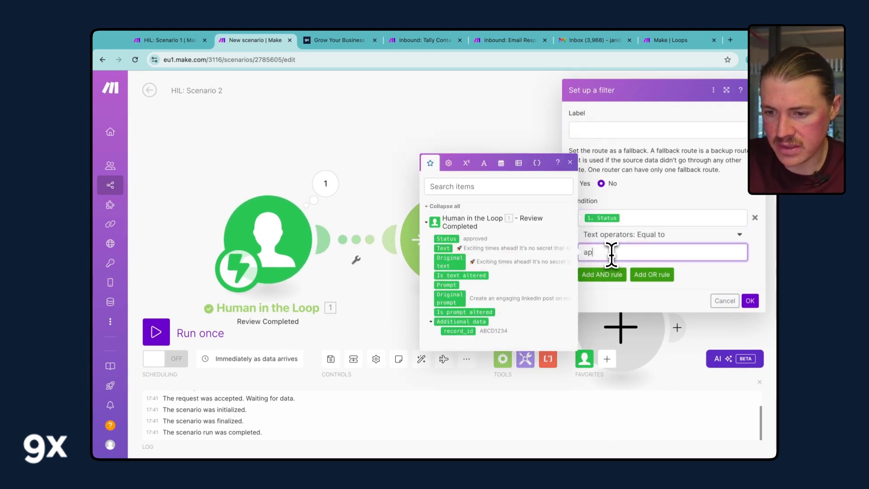
pyautogui.write('proved')
pyautogui.click(751, 300)
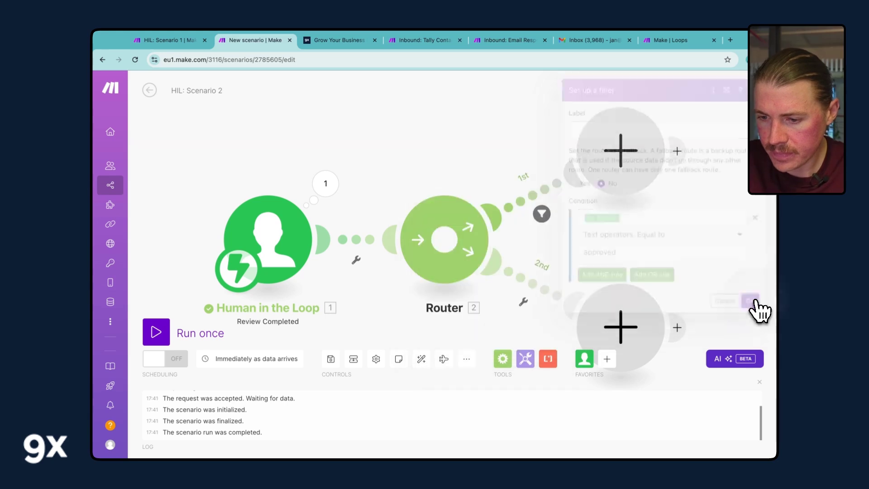
# - Add a LinkedIn Create a User Text Post module on the first route and recheck its filter
pyautogui.click(619, 156)
pyautogui.write('linked')
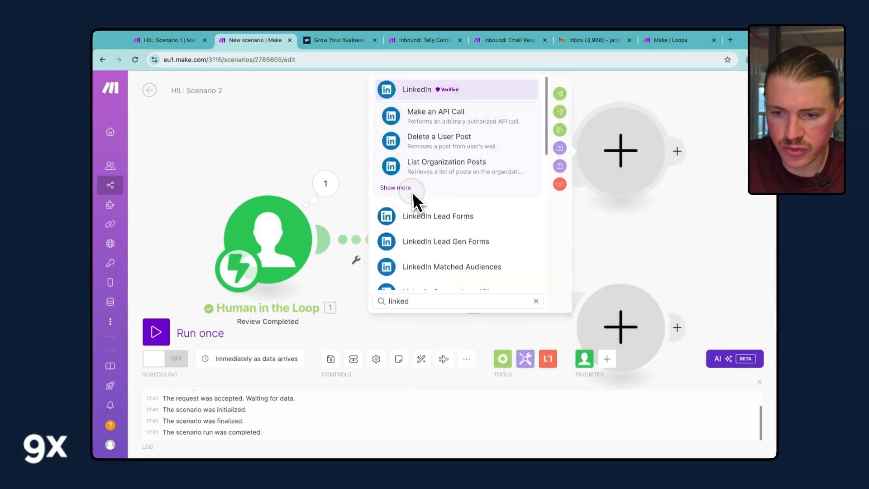
pyautogui.click(403, 188)
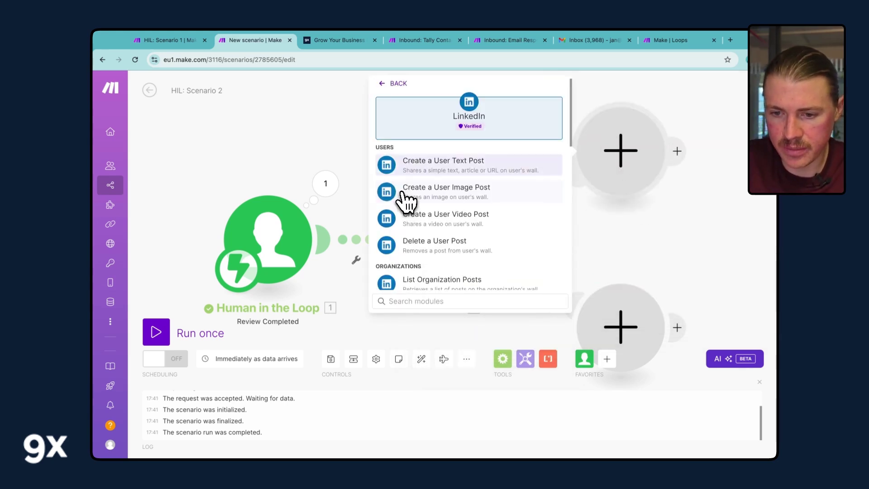
pyautogui.click(445, 165)
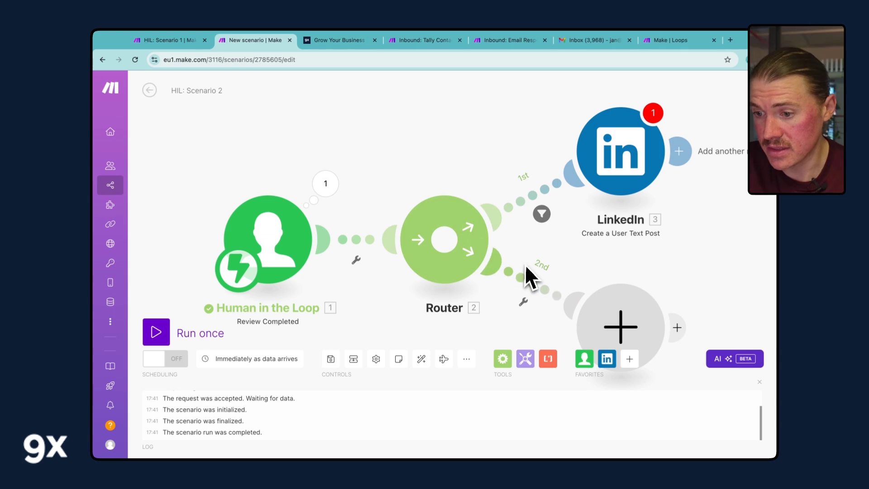
pyautogui.click(542, 214)
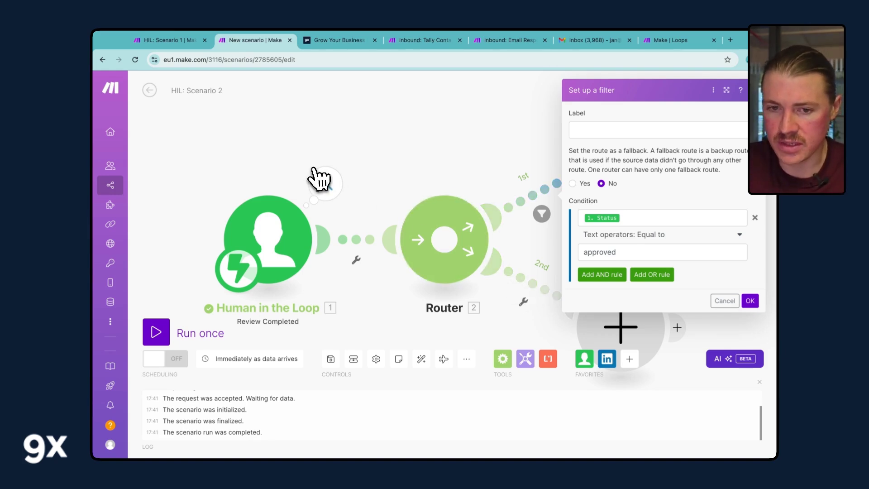
# - Copy HIL: Scenario 1's review request URL from the run details and load it in a new tab
pyautogui.click(179, 41)
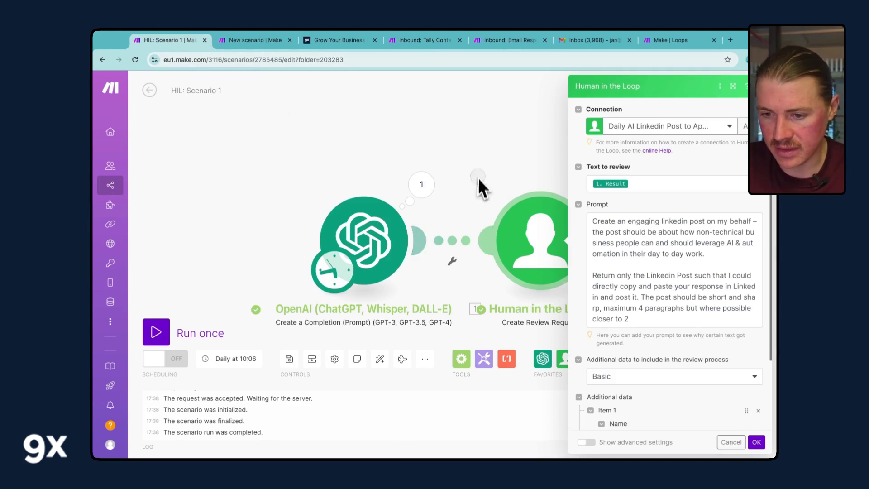
pyautogui.click(507, 181)
pyautogui.click(593, 186)
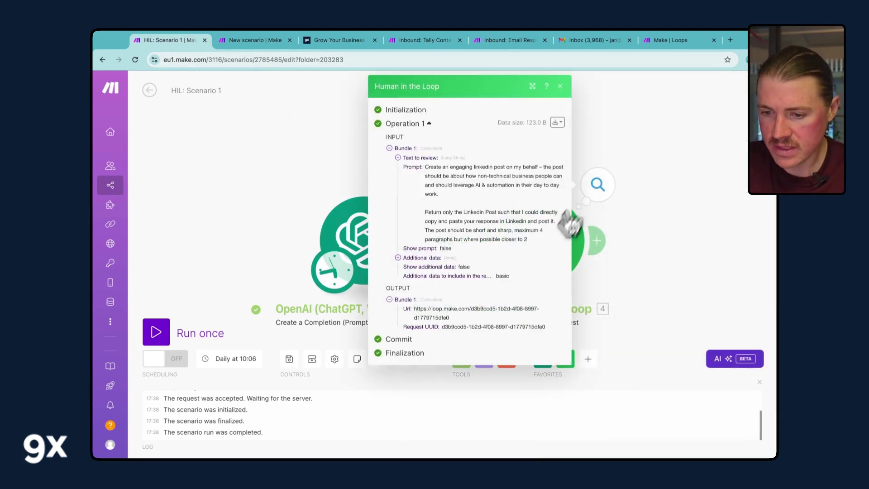
pyautogui.tripleClick(436, 315)
pyautogui.hotkey('ctrl', 'c')
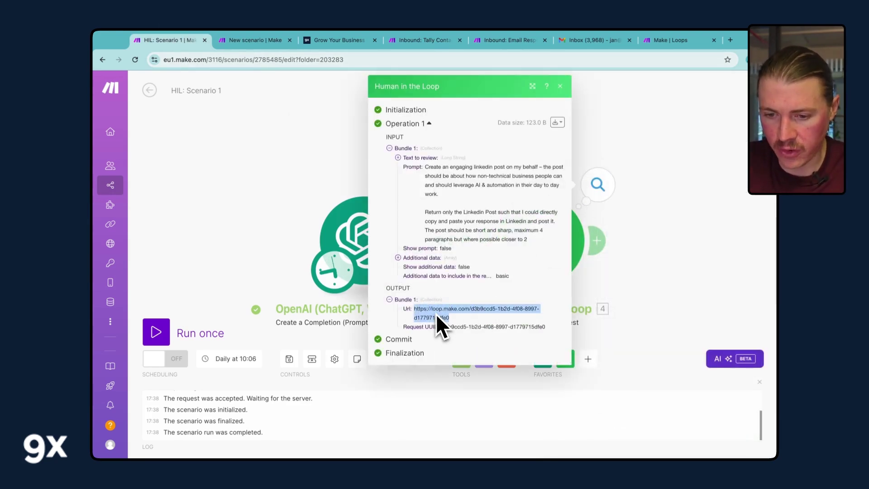
pyautogui.click(730, 40)
pyautogui.hotkey('ctrl', 'v')
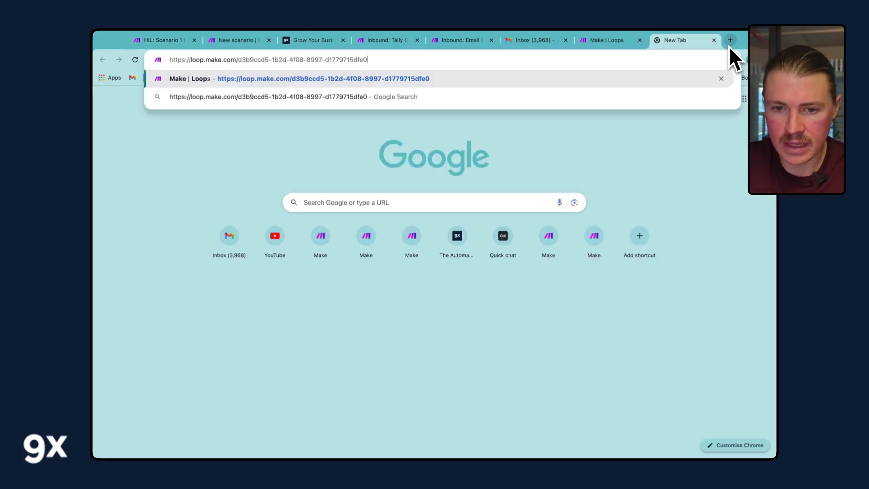
pyautogui.press('Return')
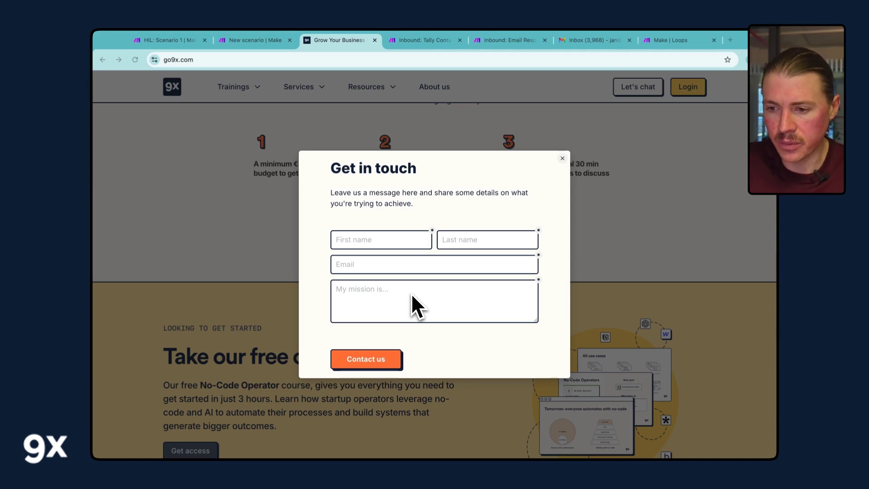
# - Switch to the Inbound: Tally Contact Form scenario in Make
pyautogui.click(428, 42)
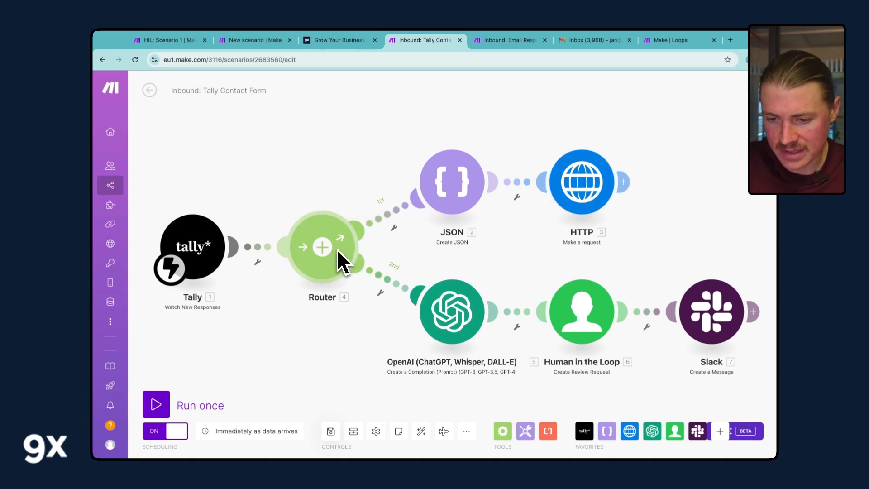
# - Open and widen the OpenAI module, then select the <user_message> block beside the Tally fields
pyautogui.click(449, 322)
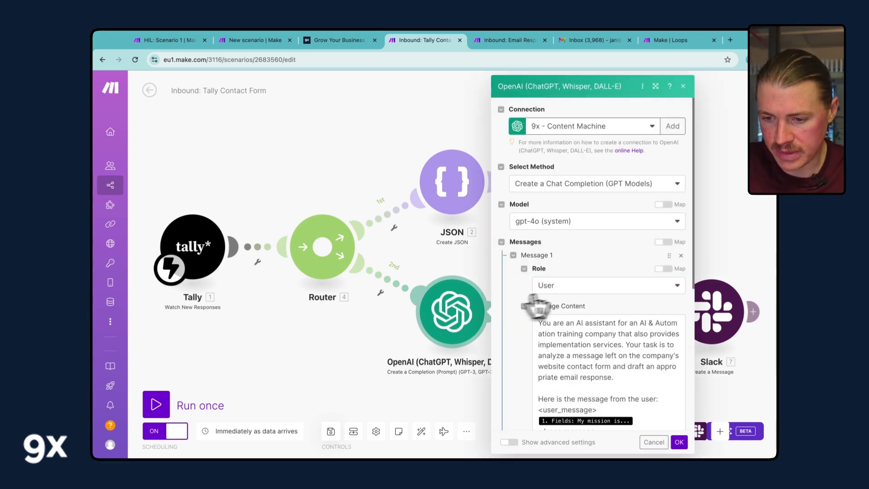
pyautogui.click(656, 87)
pyautogui.scroll(-3, 550, 292)
pyautogui.scroll(-2, 554, 297)
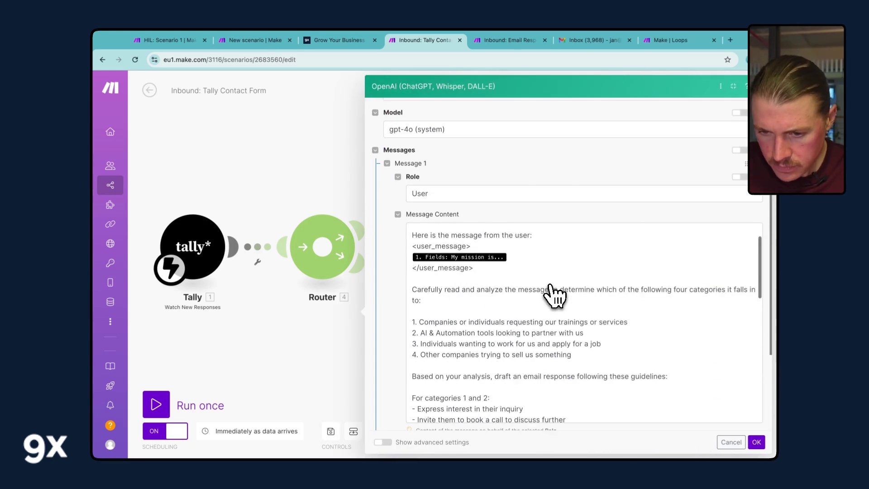
pyautogui.scroll(2, 555, 297)
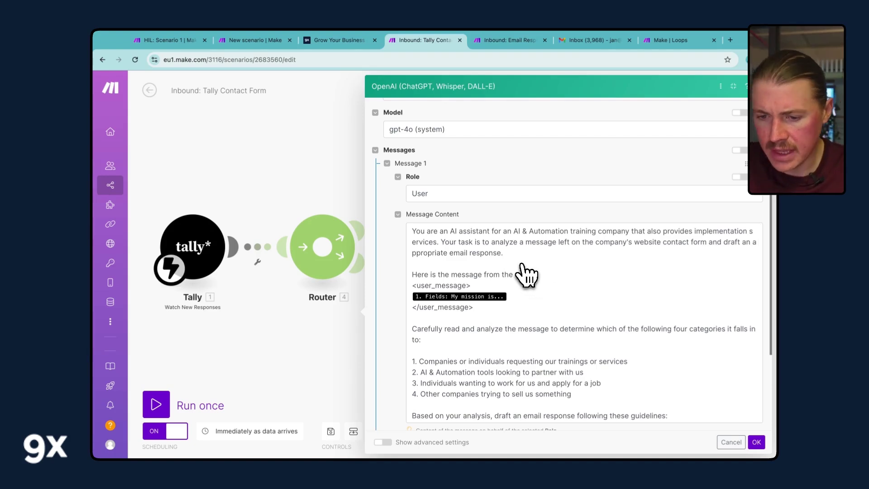
pyautogui.click(477, 311)
pyautogui.moveTo(477, 311); pyautogui.dragTo(410, 283)
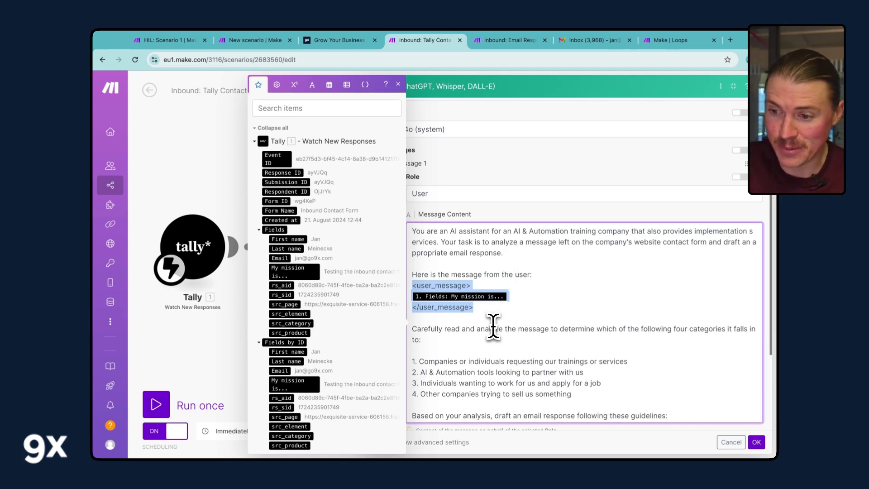
# - Read through the whole OpenAI Message Content prompt, then close the module settings
pyautogui.scroll(-1, 493, 326)
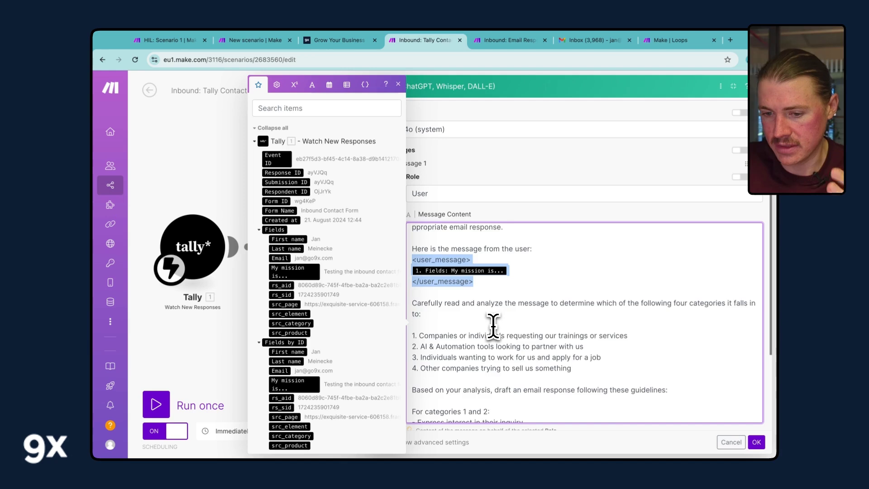
pyautogui.scroll(-2, 493, 326)
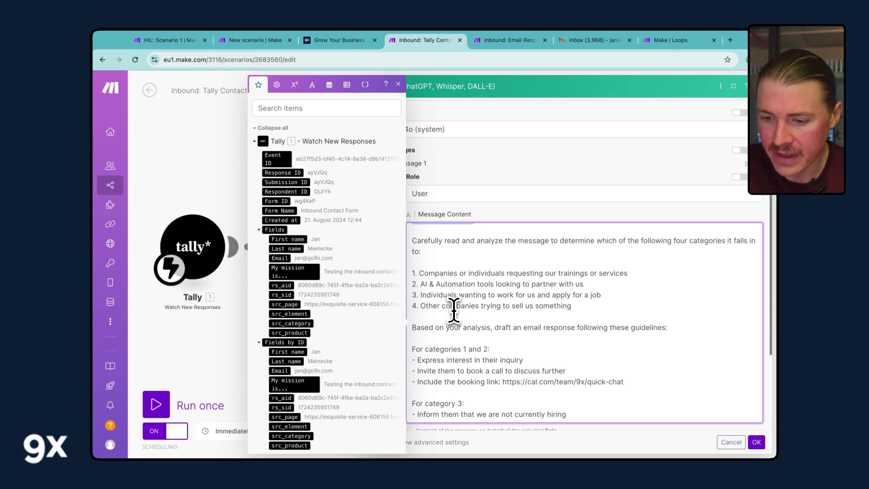
pyautogui.scroll(-5, 454, 311)
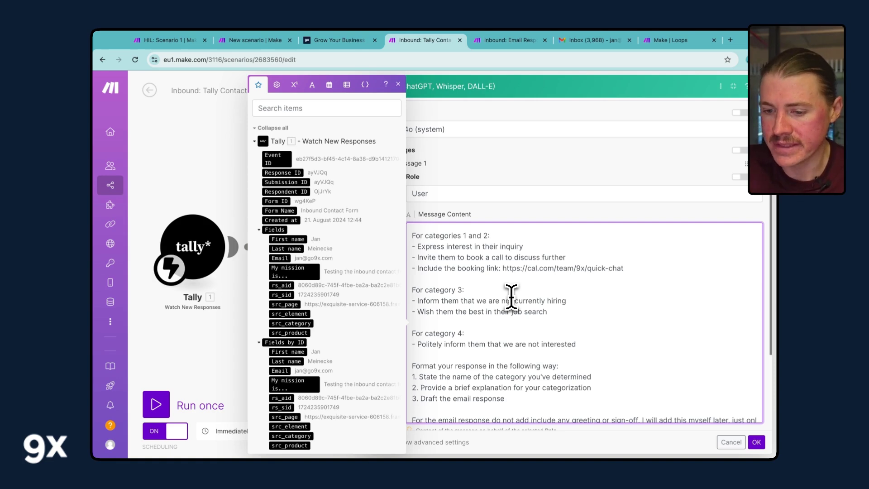
pyautogui.scroll(-1, 502, 303)
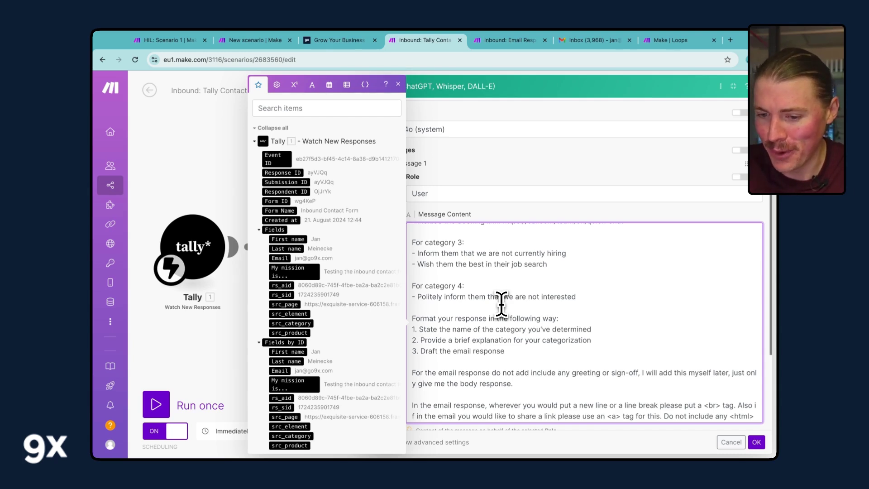
pyautogui.scroll(-3, 501, 304)
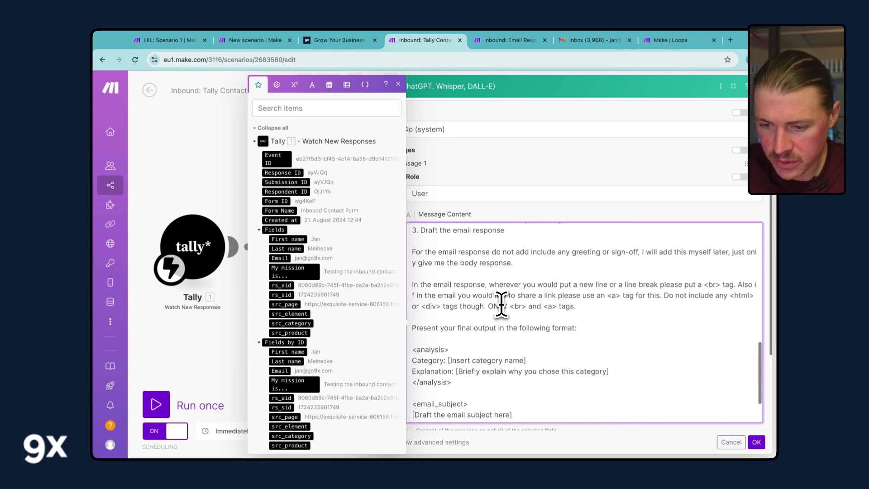
pyautogui.scroll(-1, 501, 304)
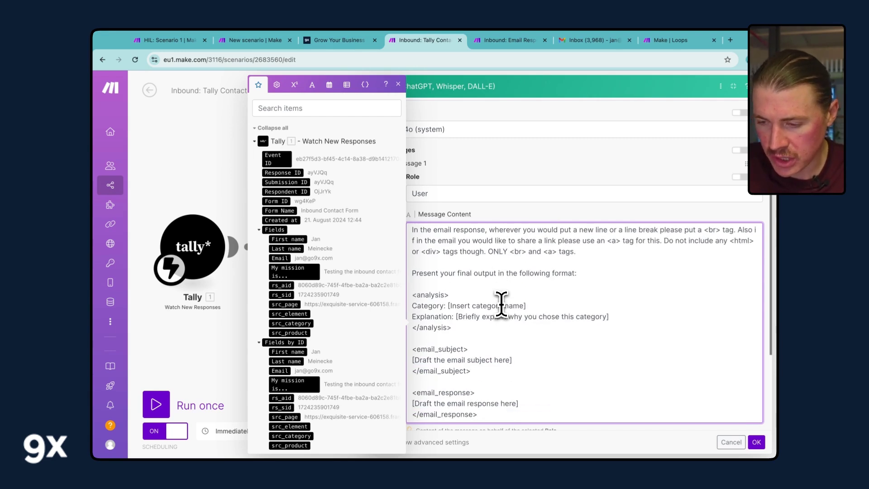
pyautogui.scroll(-2, 501, 303)
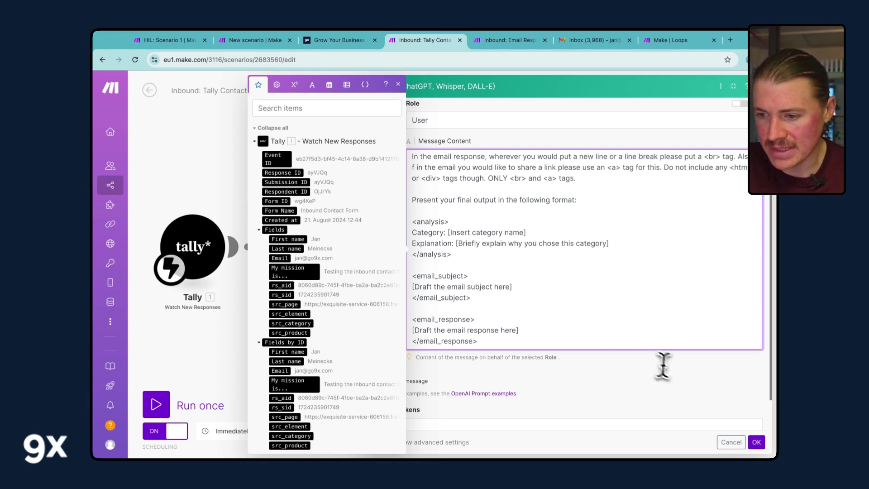
pyautogui.click(757, 442)
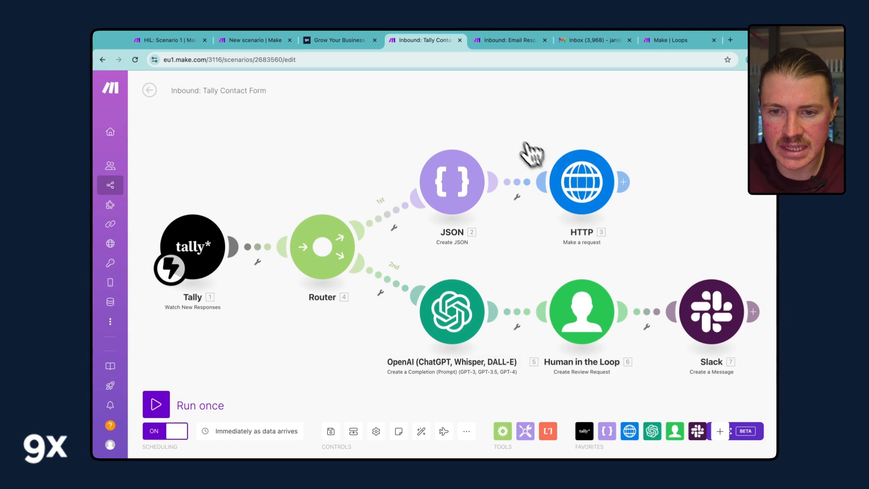
# - Submit a test CEO-role enquiry with a first name, last name and email via the go9x.com form
pyautogui.click(338, 41)
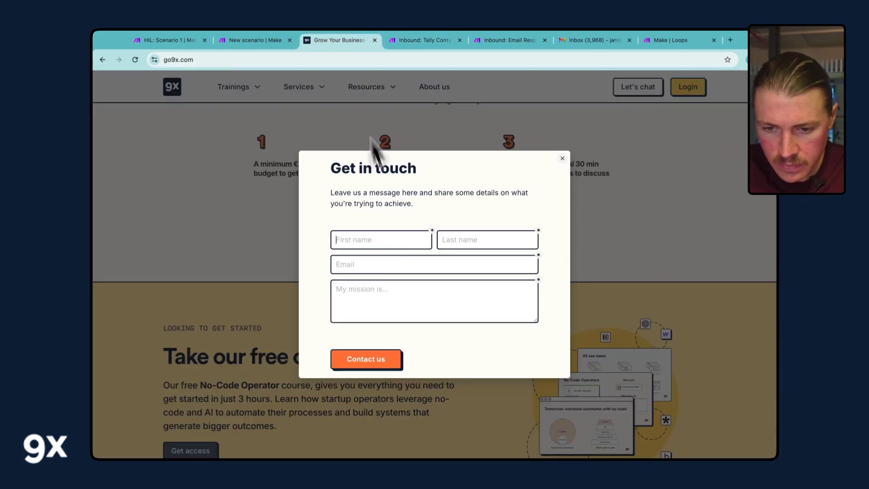
pyautogui.write('Elon')
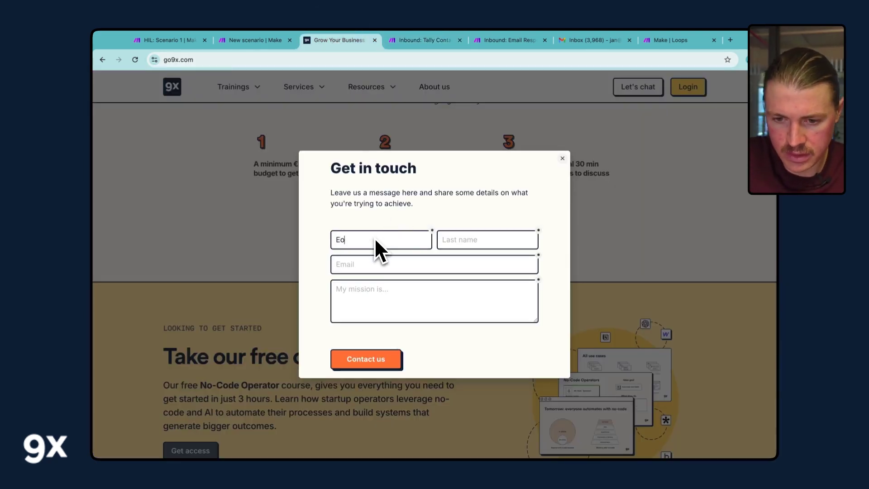
pyautogui.press('Tab')
pyautogui.write('Musk')
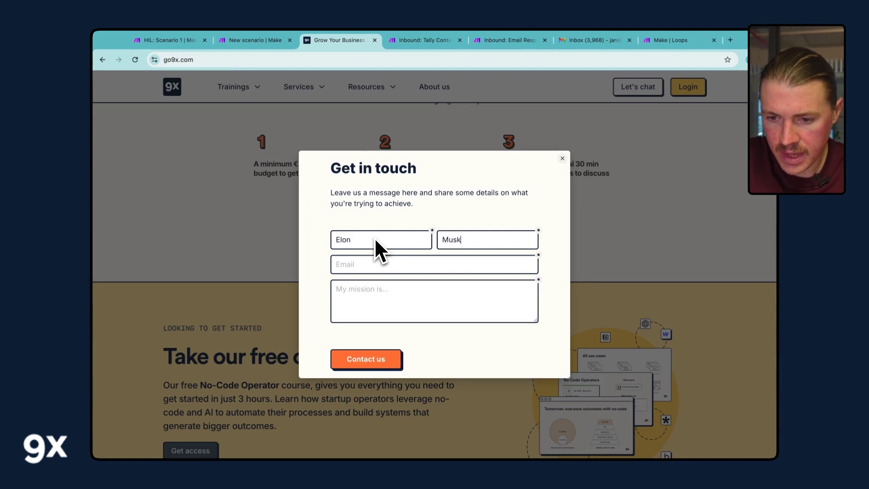
pyautogui.click(370, 267)
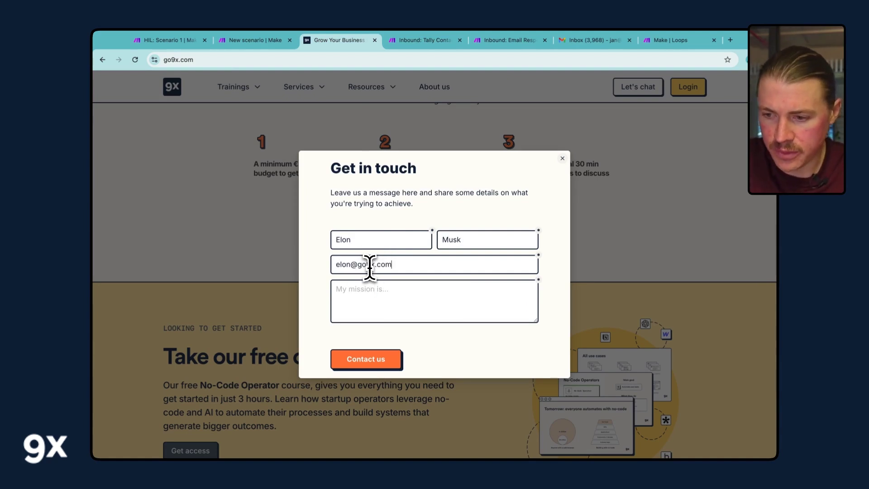
pyautogui.click(377, 299)
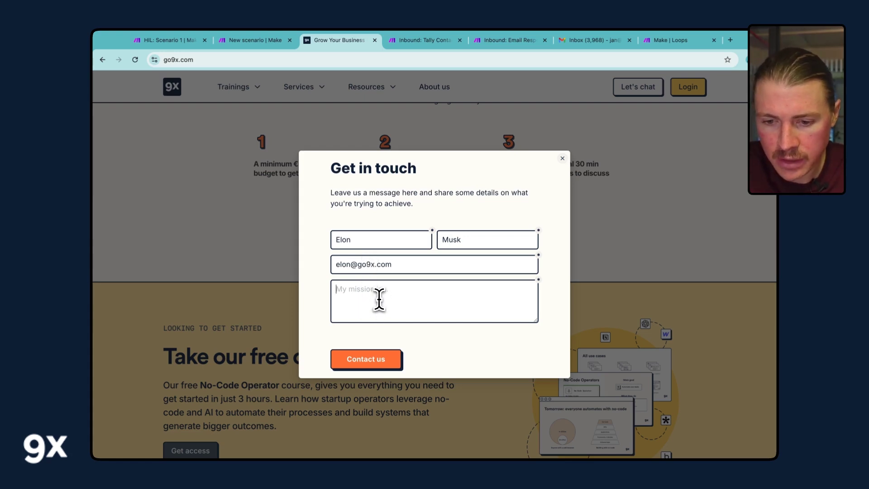
pyautogui.write('Are you')
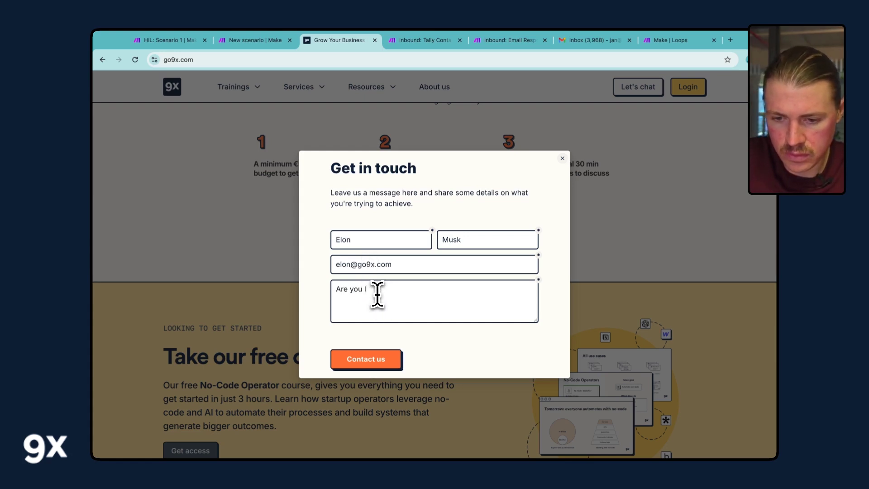
pyautogui.write(' looking a')
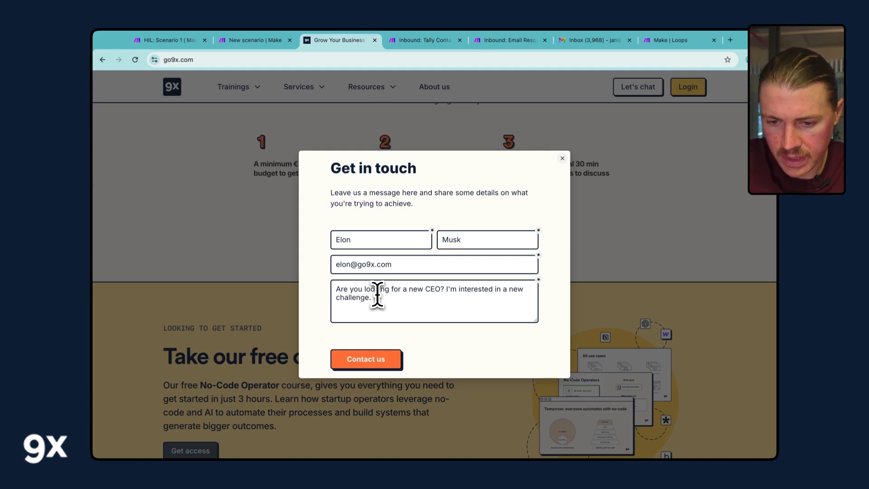
pyautogui.click(368, 360)
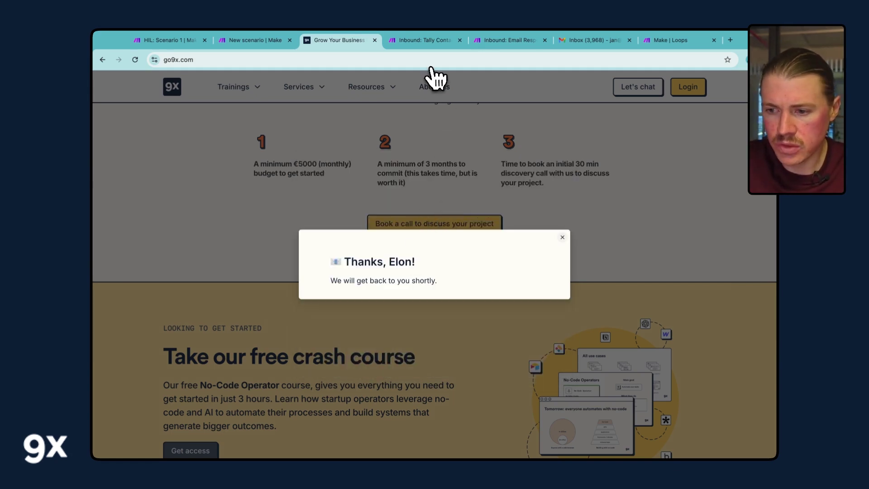
pyautogui.click(422, 39)
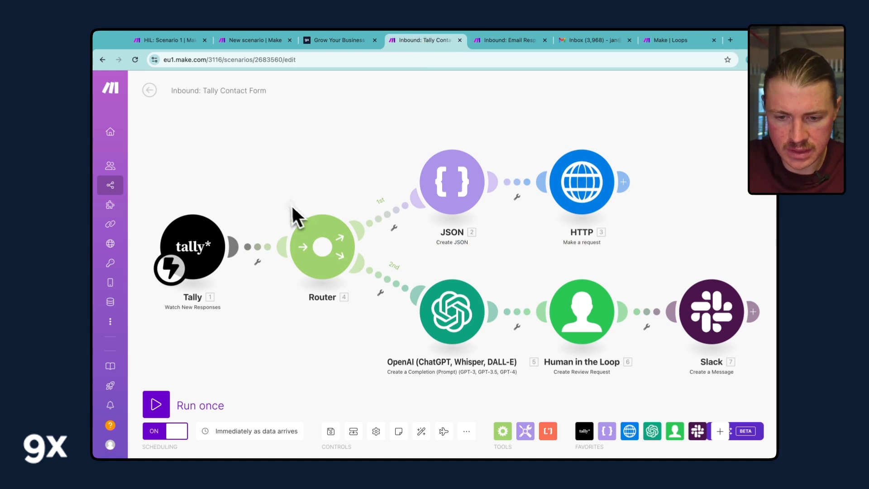
# - Check the newest run's log showing all six operations succeeded, then bring Slack forward
pyautogui.click(150, 90)
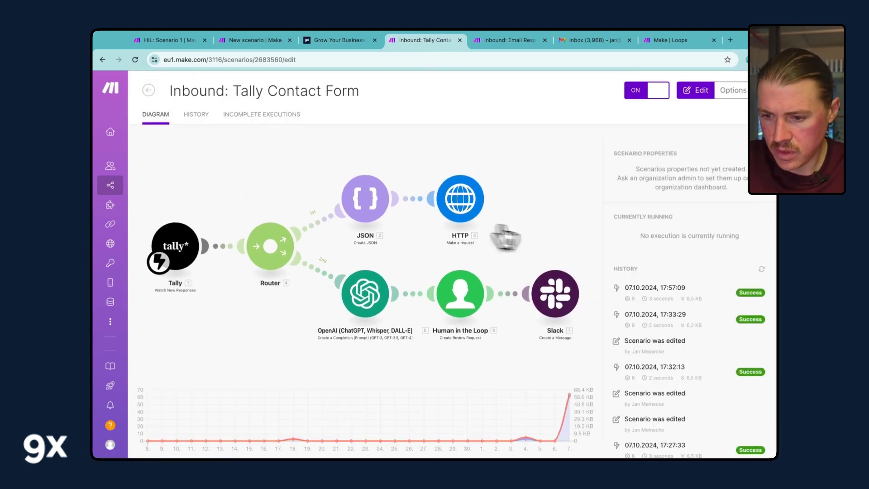
pyautogui.click(686, 299)
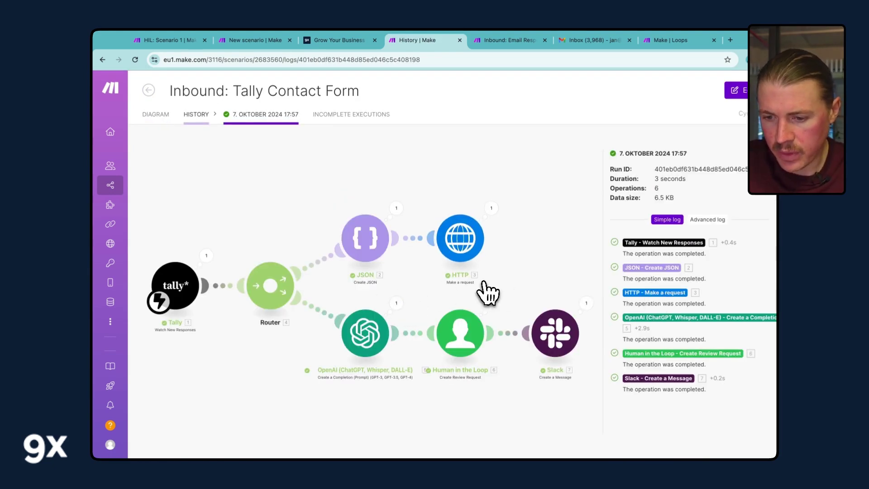
pyautogui.press('super+Tab')
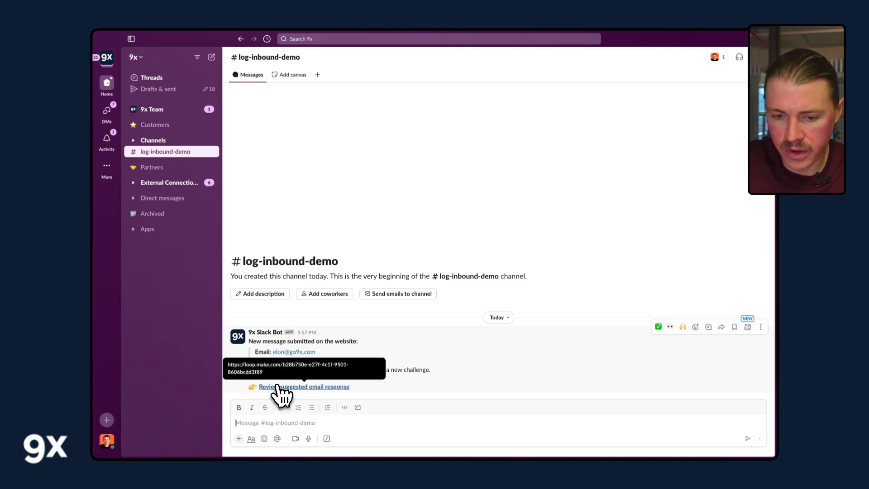
# - Open the Slack review link and enlarge the box to read the 'Regarding Your Inquiry About Employment Opportunities' draft
pyautogui.click(278, 388)
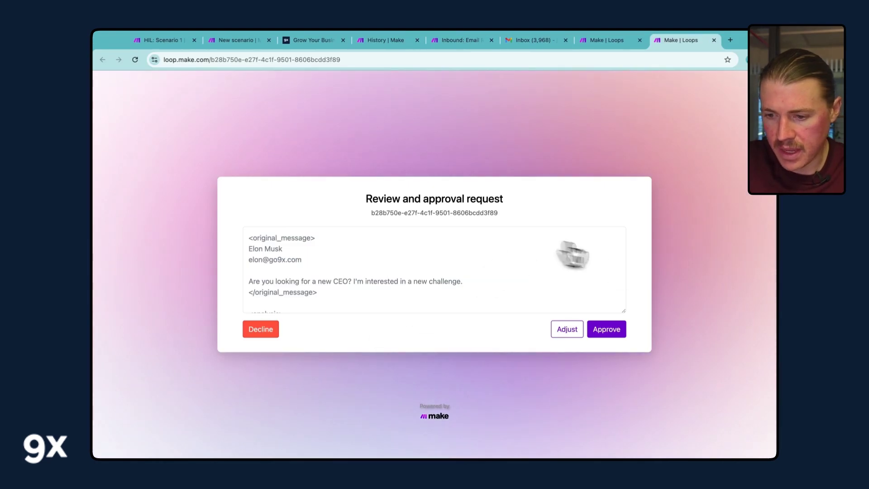
pyautogui.moveTo(624, 312); pyautogui.dragTo(624, 416)
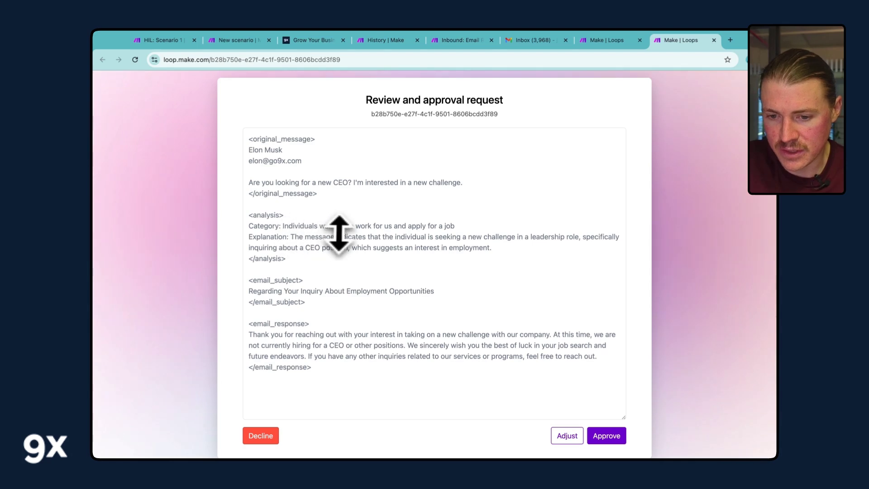
pyautogui.scroll(-1, 412, 231)
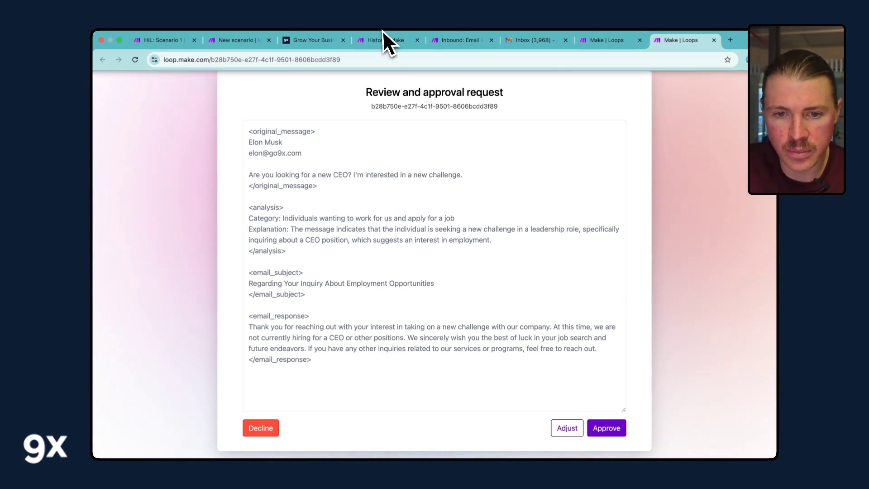
# - Start a single run of the Inbound: Email Response – HIL scenario to await the review
pyautogui.click(444, 41)
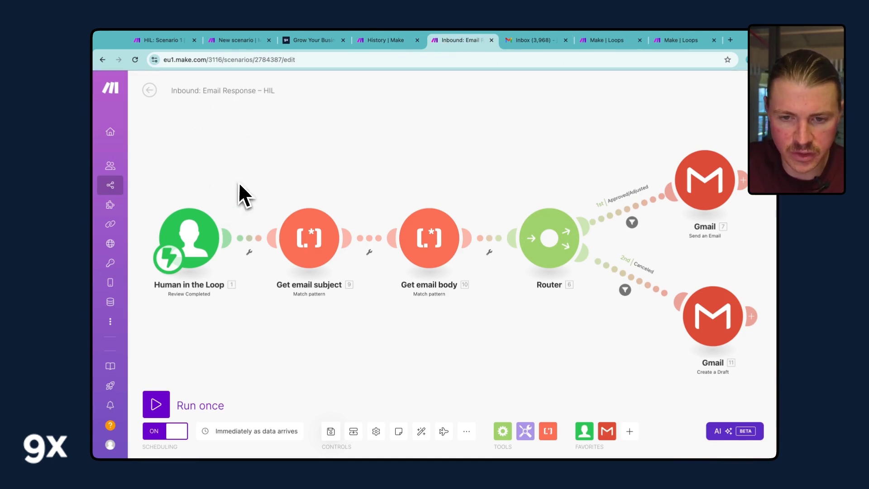
pyautogui.moveTo(239, 183); pyautogui.dragTo(259, 170)
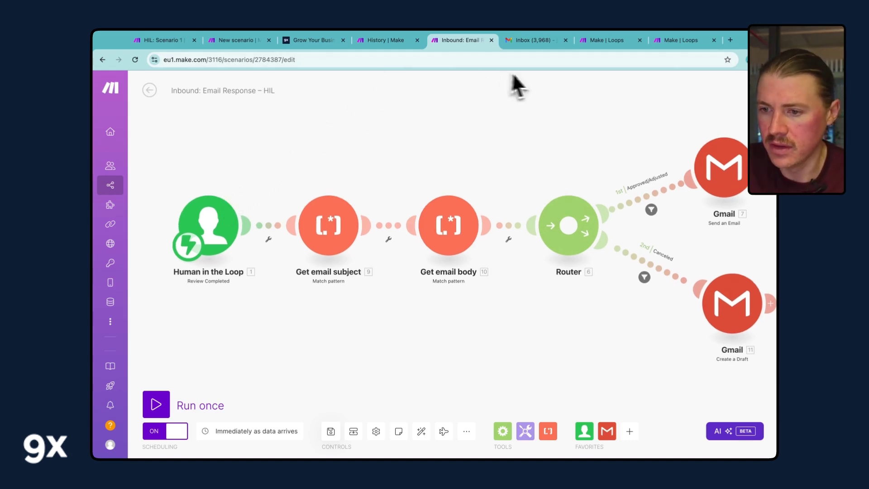
pyautogui.click(673, 40)
pyautogui.click(455, 45)
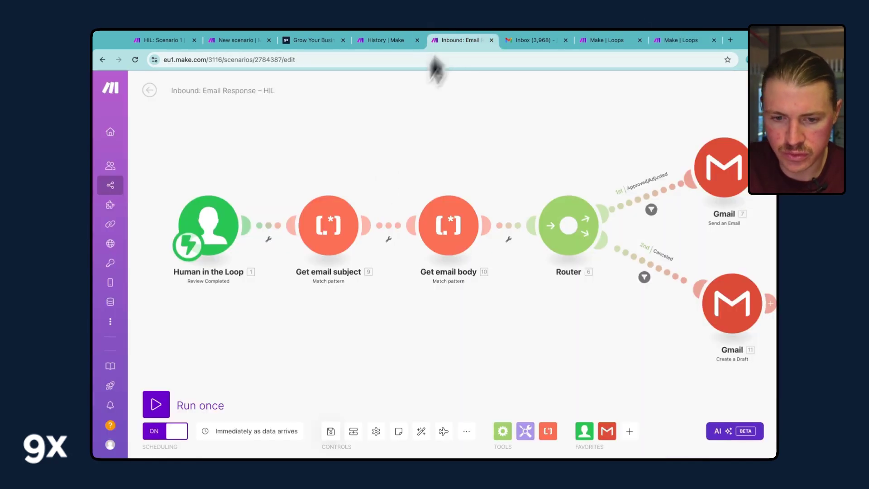
pyautogui.click(161, 404)
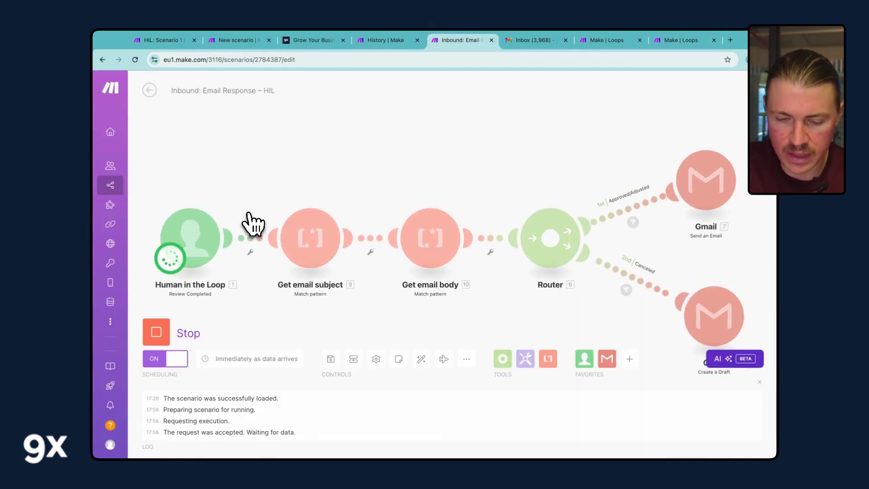
# - Approve the AI-drafted reply and return to the scenario's completed Gmail run
pyautogui.click(665, 44)
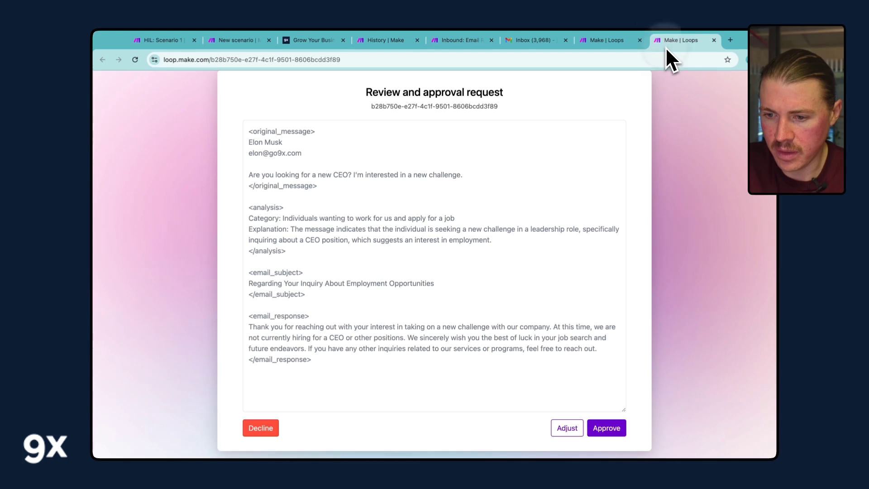
pyautogui.click(609, 427)
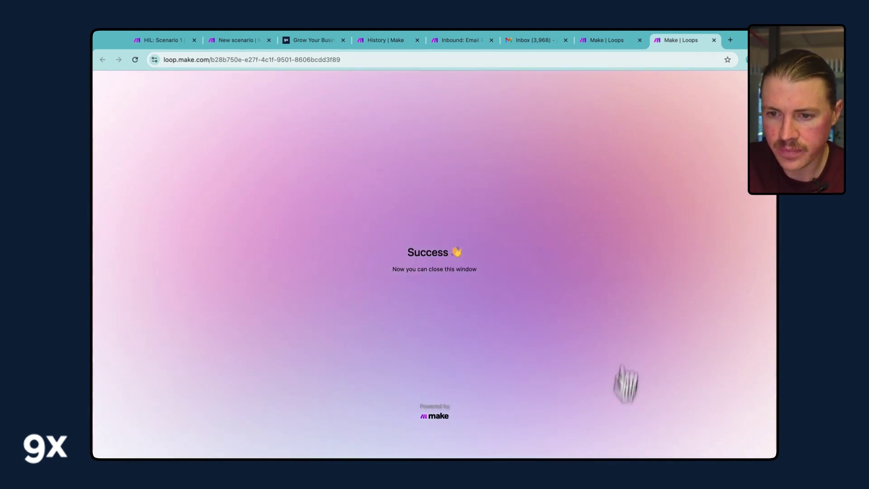
pyautogui.click(456, 45)
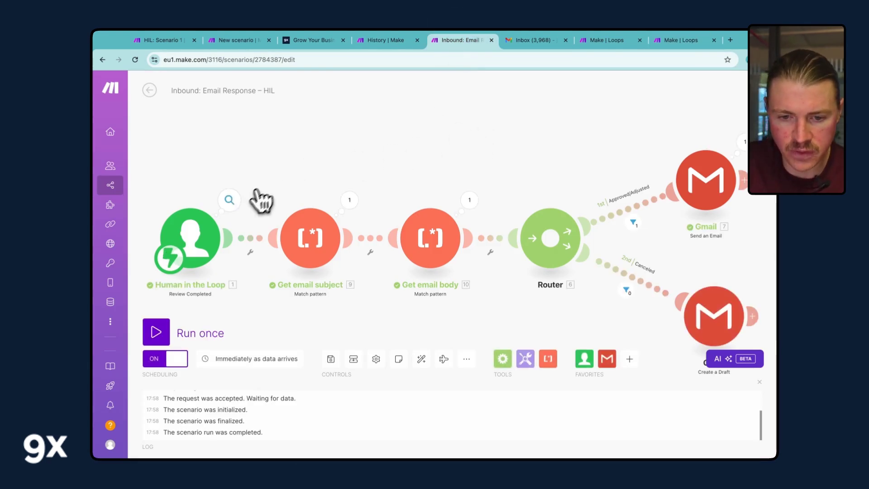
pyautogui.click(229, 200)
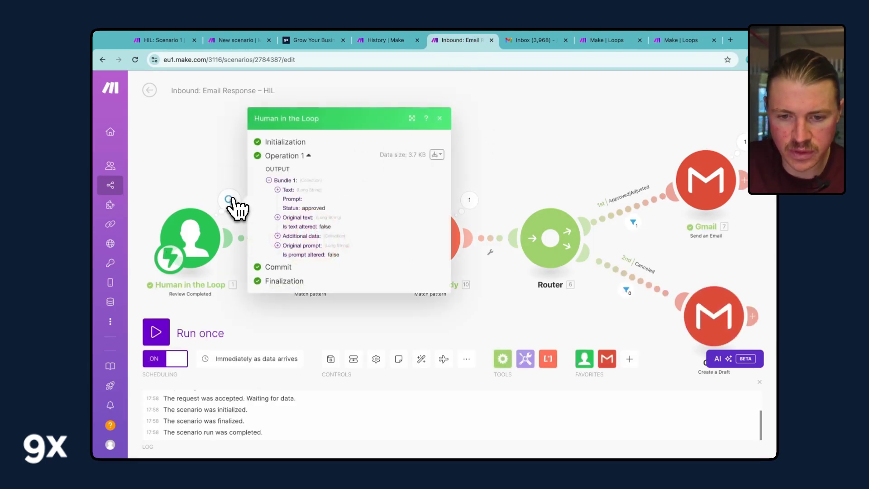
pyautogui.click(284, 190)
pyautogui.scroll(-2, 335, 243)
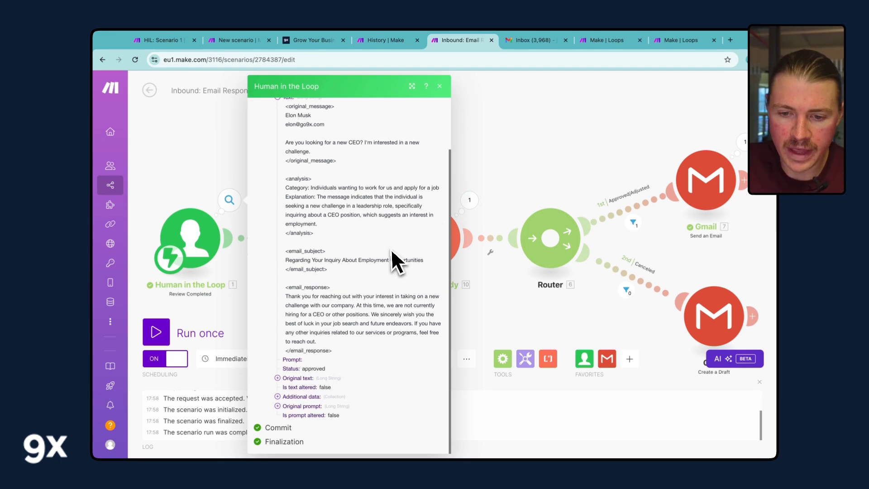
pyautogui.moveTo(327, 268); pyautogui.dragTo(279, 254)
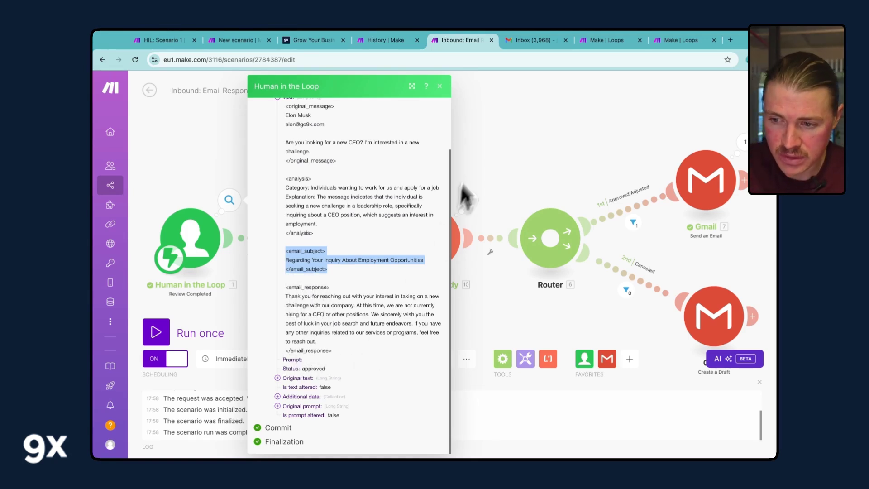
pyautogui.click(478, 132)
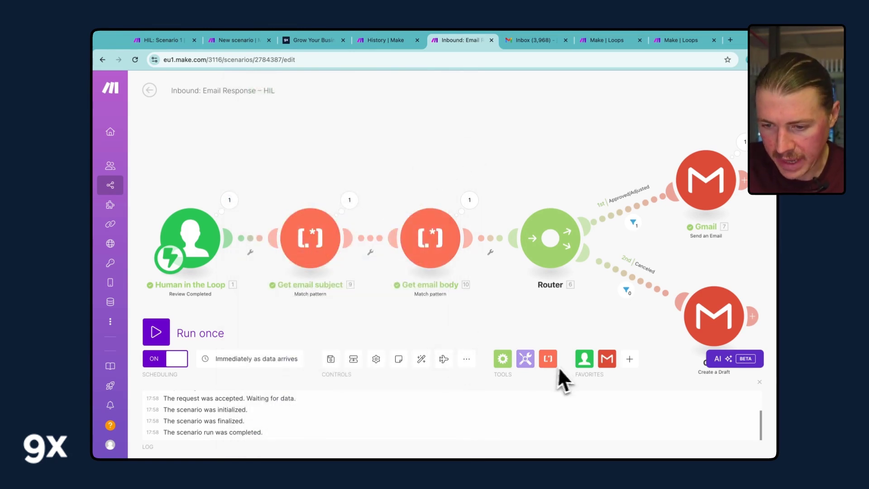
# - Review the capture-group patterns in the Get email subject and Get email body parsers
pyautogui.click(310, 252)
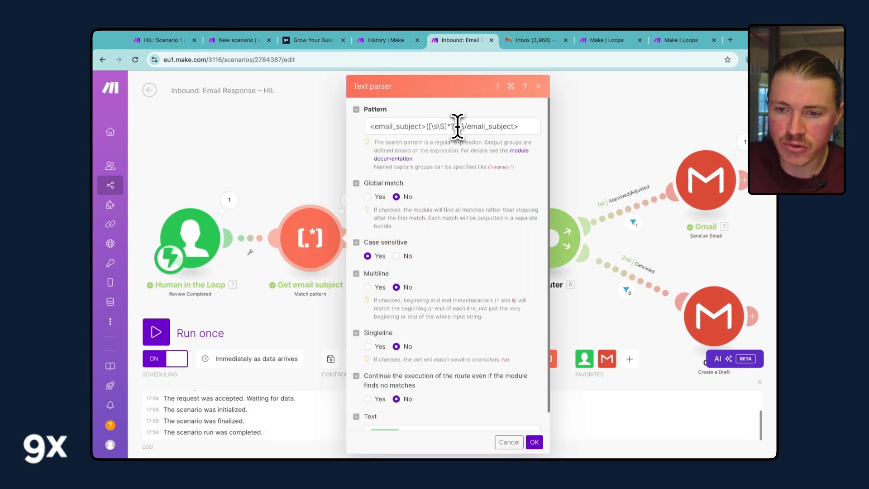
pyautogui.moveTo(457, 126); pyautogui.dragTo(426, 126)
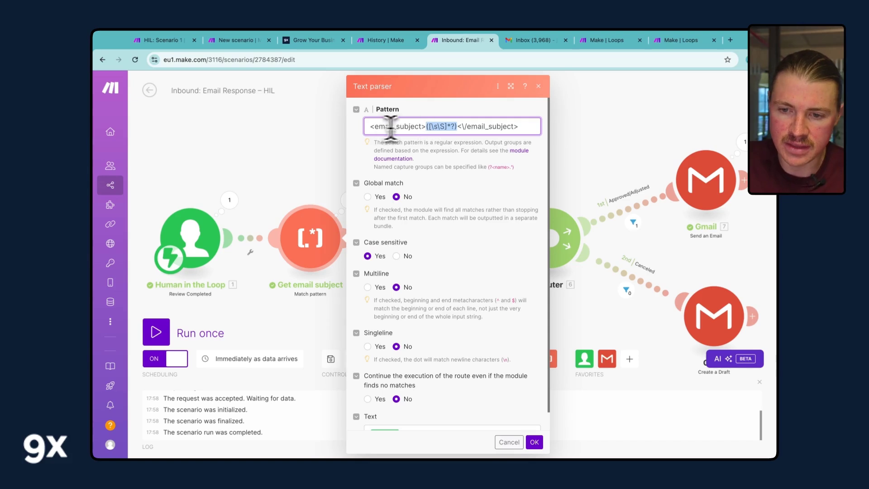
pyautogui.click(300, 179)
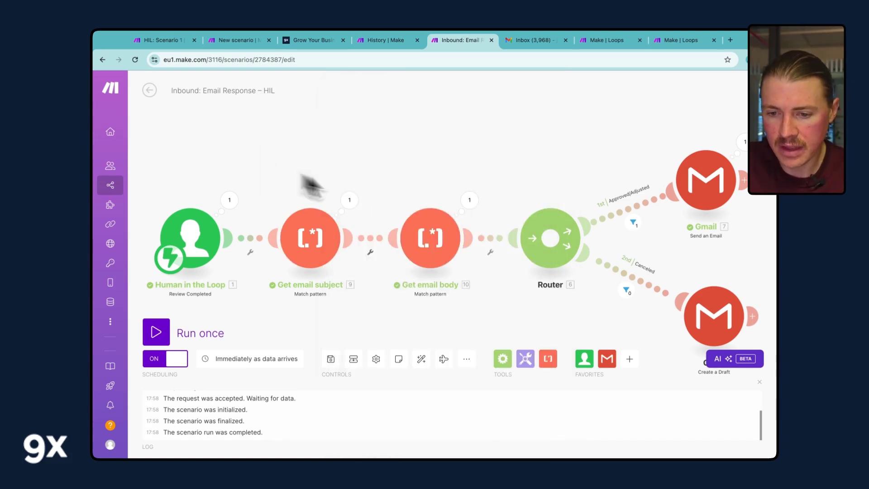
pyautogui.click(448, 247)
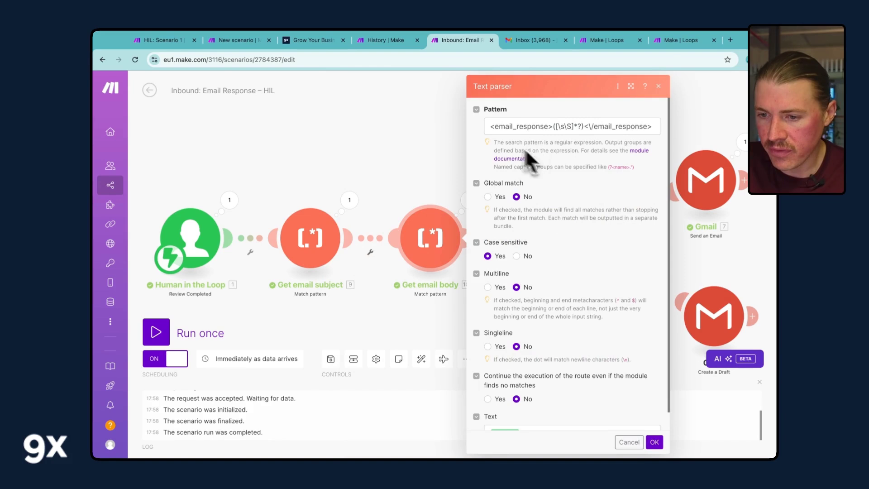
# - Check the extracted subject line and body outputs from the two text parsers
pyautogui.click(351, 202)
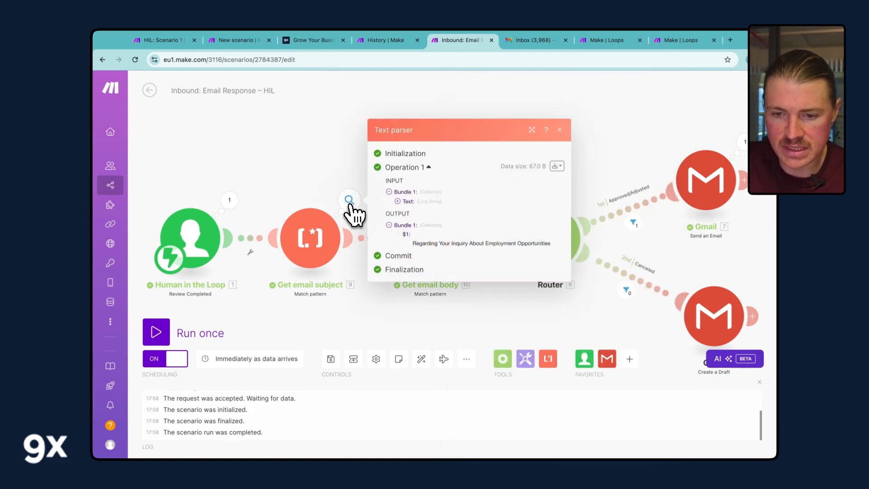
pyautogui.doubleClick(424, 244)
pyautogui.tripleClick(425, 245)
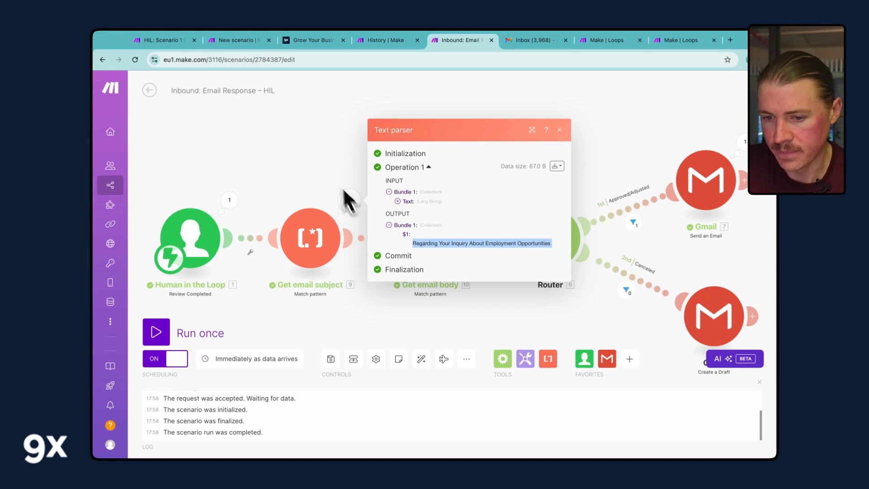
pyautogui.click(287, 147)
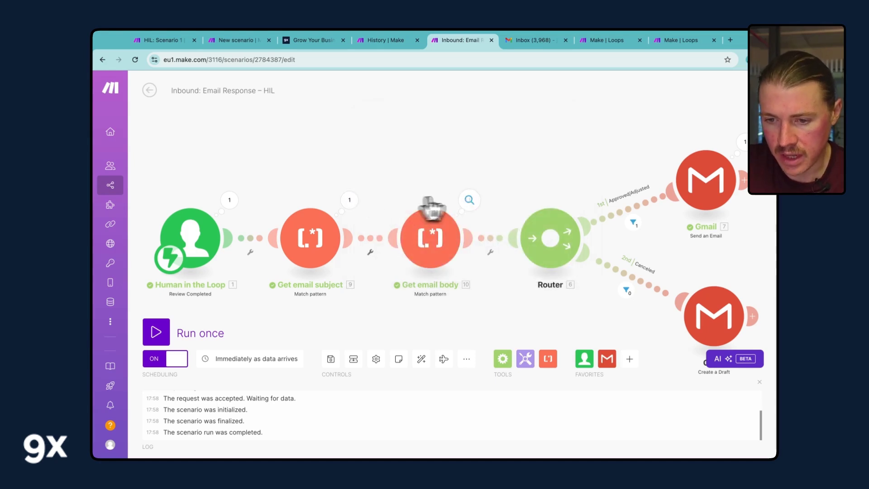
pyautogui.click(470, 200)
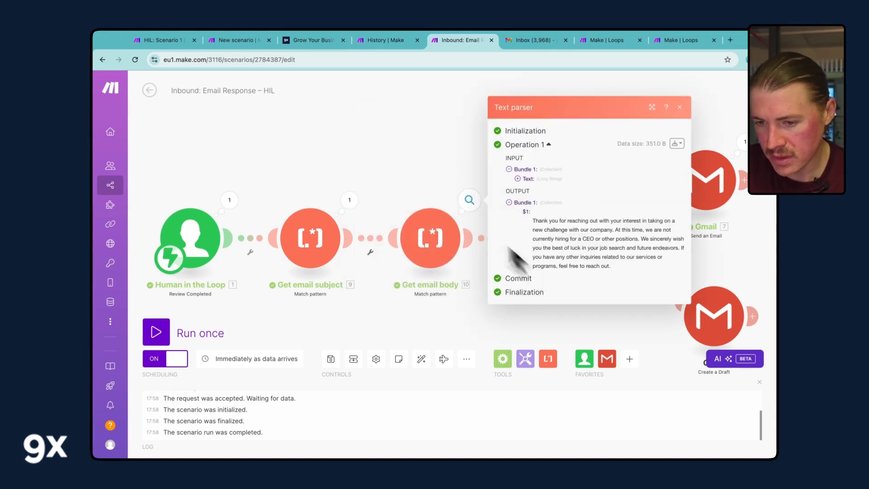
pyautogui.click(394, 155)
pyautogui.moveTo(443, 143); pyautogui.dragTo(355, 151)
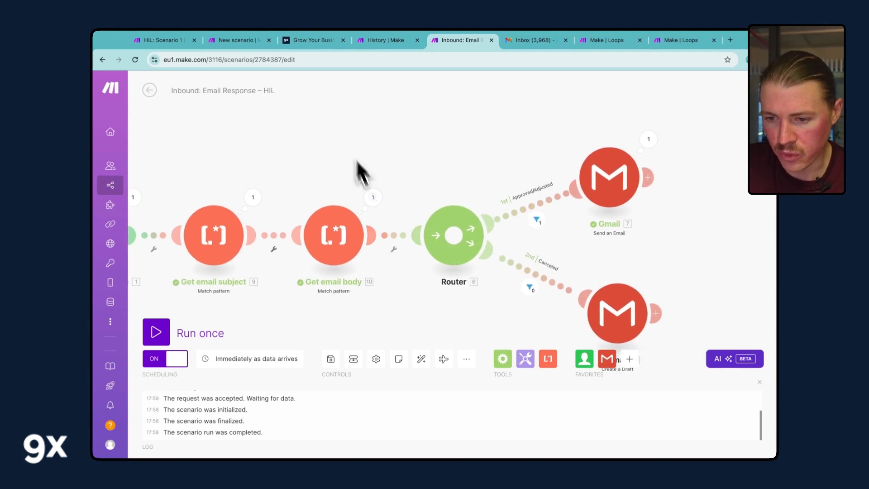
# - Review the Approved/Adjusted and Canceled Router filter conditions, leaving both Gmail routes in view
pyautogui.click(528, 216)
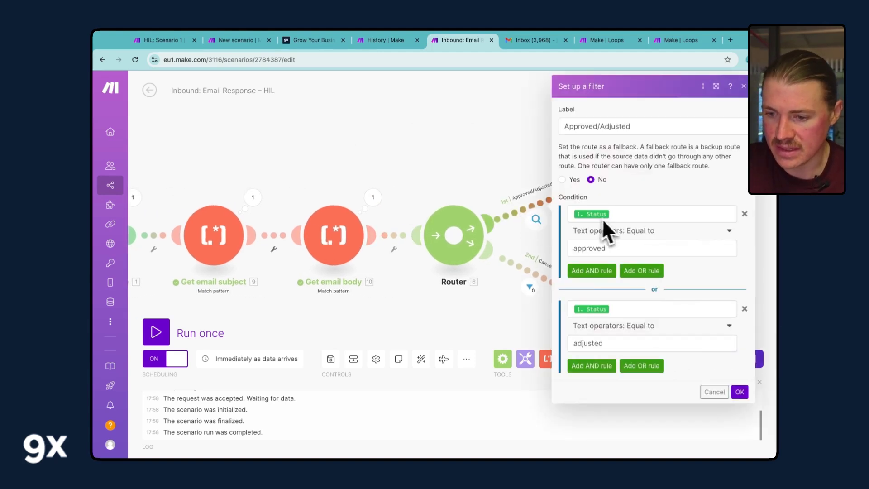
pyautogui.click(486, 157)
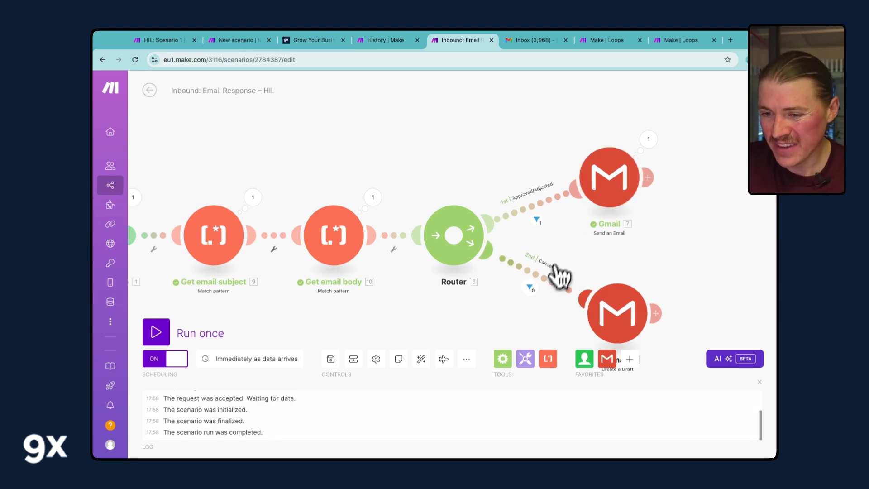
pyautogui.click(549, 282)
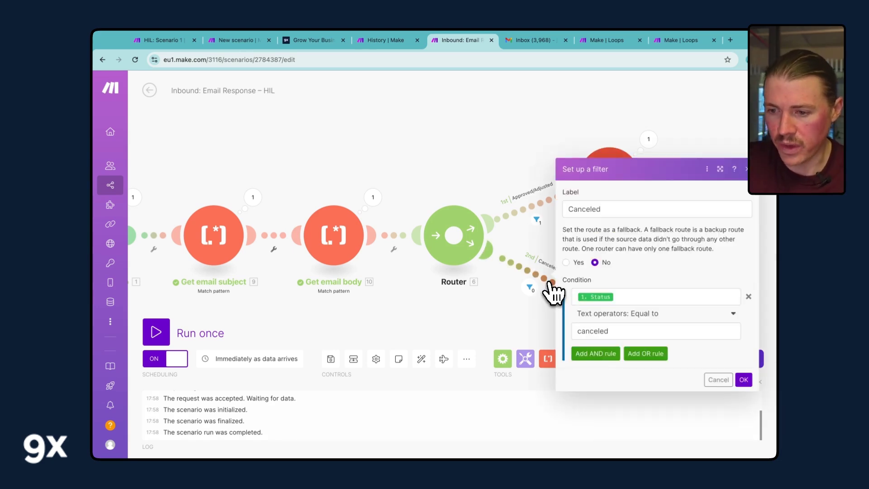
pyautogui.click(496, 126)
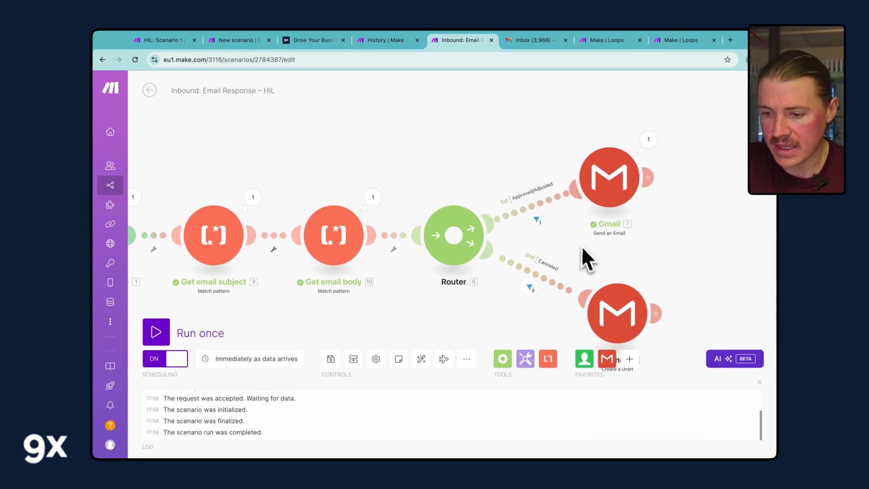
pyautogui.scroll(-2, 589, 249)
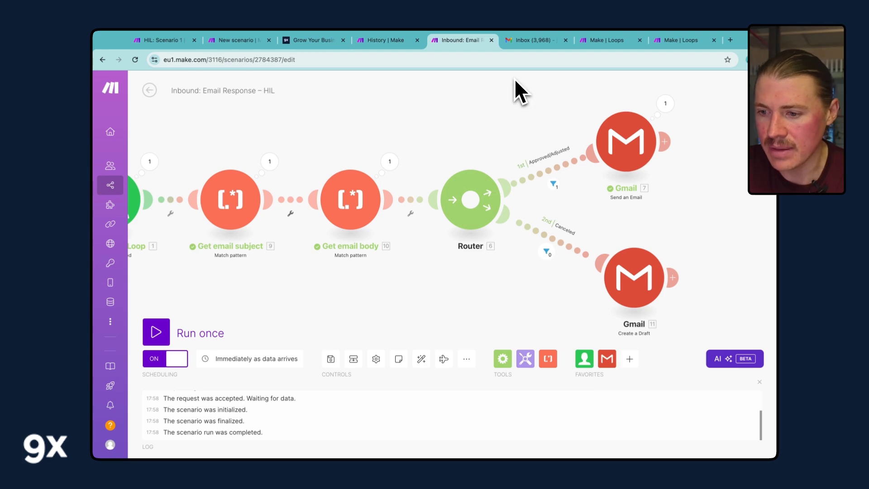
# - In Gmail, inspect the sent 'Regarding Your Inquiry About Employment Opportunities' reply and its recipient details
pyautogui.click(532, 42)
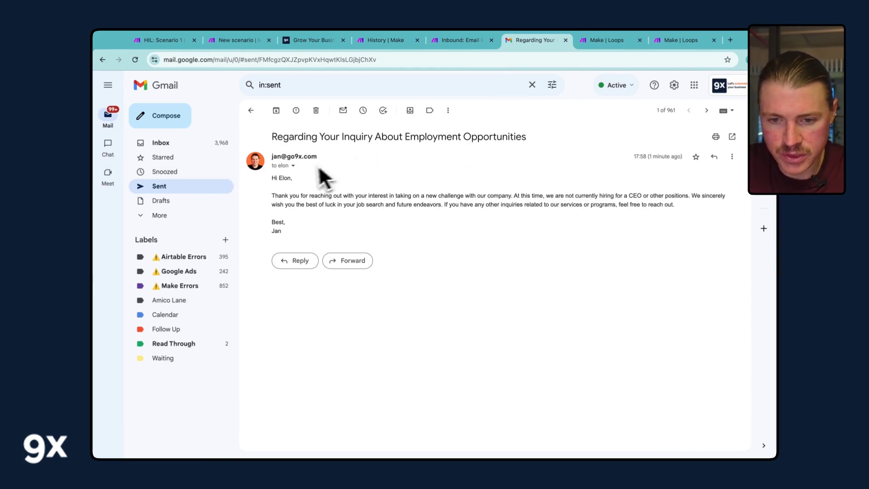
pyautogui.click(293, 166)
pyautogui.moveTo(382, 196)
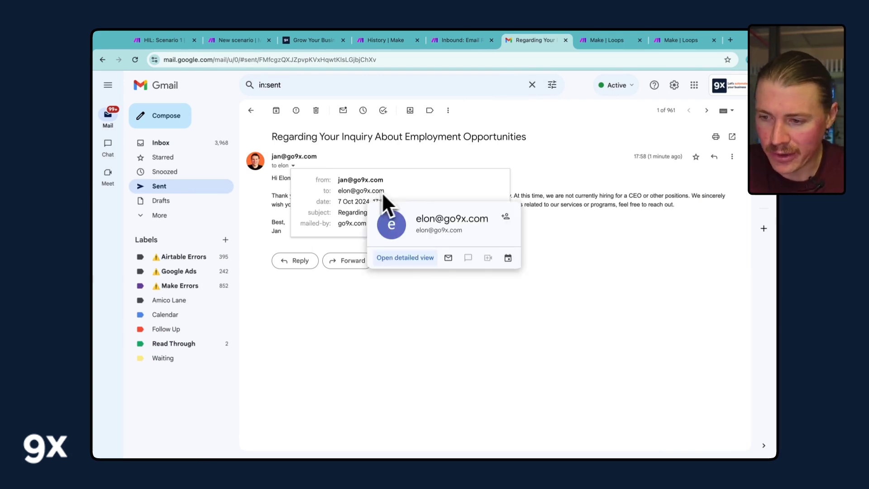
pyautogui.click(522, 187)
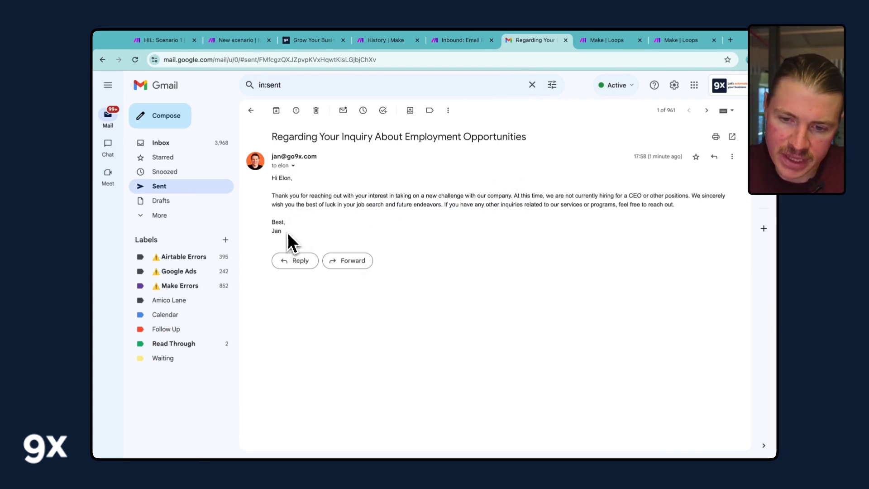
pyautogui.moveTo(290, 242); pyautogui.dragTo(271, 187)
pyautogui.click(277, 194)
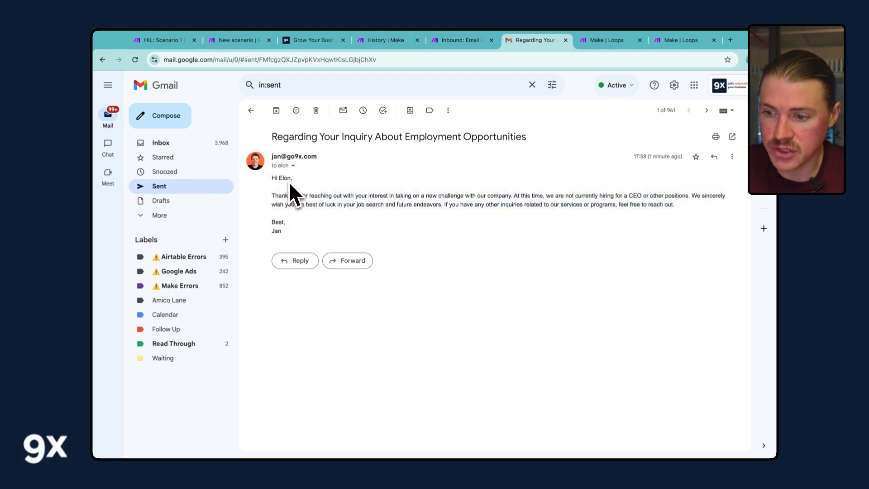